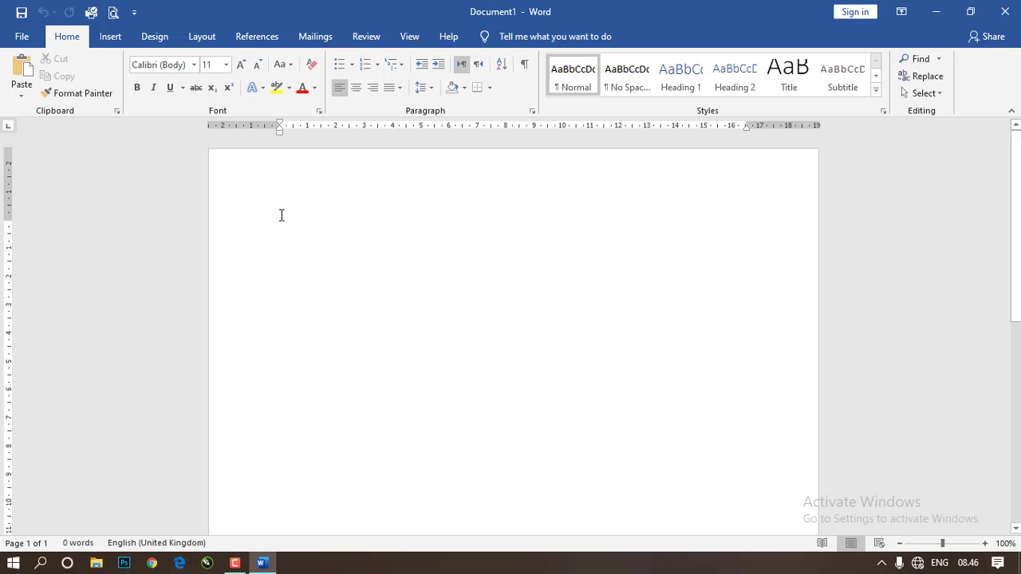
# - Fill the blank document with the heading "Latar Belakang" and the two paragraphs starting "Saat ini harga-harga" and "Banyak sekali orang"
pyautogui.write('Latar Belakang  Saat ini harga-harga semakin tinggi, orang-orang dengan kemampuan menengah kebawah sulit untuk memenuhi kebutuhan sandang, padahal itu sangat penting untuk memberi rasa nyaman pada badan kita. Juga untuk memenuhi rasa gengsi, penampilan itu penting, bukan? . Di sisi lain, orang dengan kemampuan menengah keatas, merasa bingung untuk mendistribusikan kemana pakaian bekas mereka yang masih layak dan bagus akan disalurkan. Untuk itu, perlu adanya tempat untuk menjual barang bekas layak pakai dengan harga ekonomis untuk kaum minoritas.  Banyak sekali orang yang lupa untuk menyumbangkan rezeki yang mereka dapat, maka dari itu, kami akan menjual barang-barang ataupun pakaian-pakaian bekas kami dengan harga murah dan 15% dari harga tersebut akan kami sumbangkan ke panti asuhan yang berada tepat disamping tempat usaha kami. Kenapa baju tersebut tidak disumbangkan saja? Menyumbang uang akan jauh lebih berguna untuk mereka membeli kebutuhan lainnya seperti makanan, sepatu, biaya sekolah, bayar air+listrik dan lain-lain.')
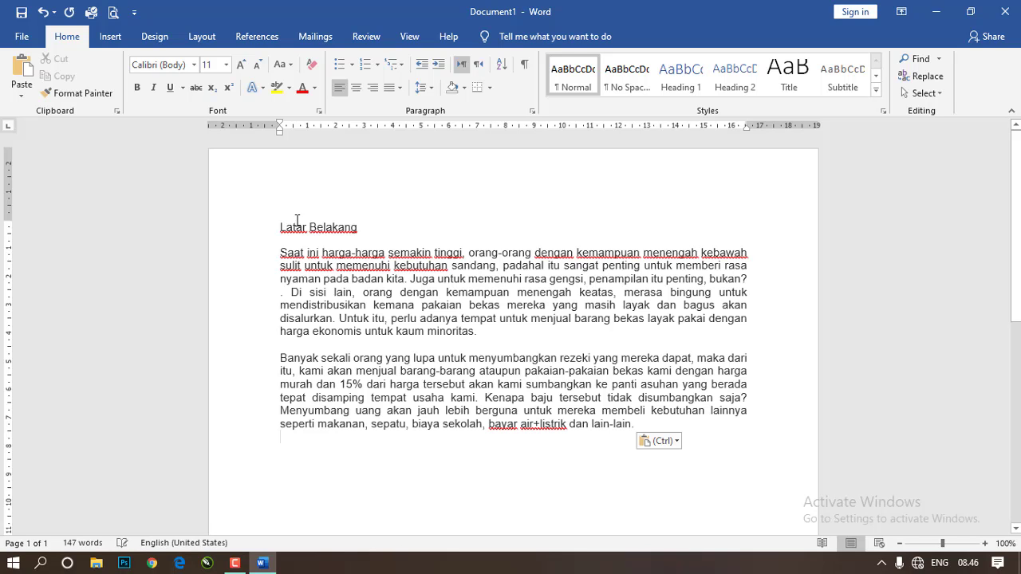
# - Insert the "logo web" JPG image from the Pictures folder inside the word "semakin" in the first paragraph
pyautogui.click(413, 254)
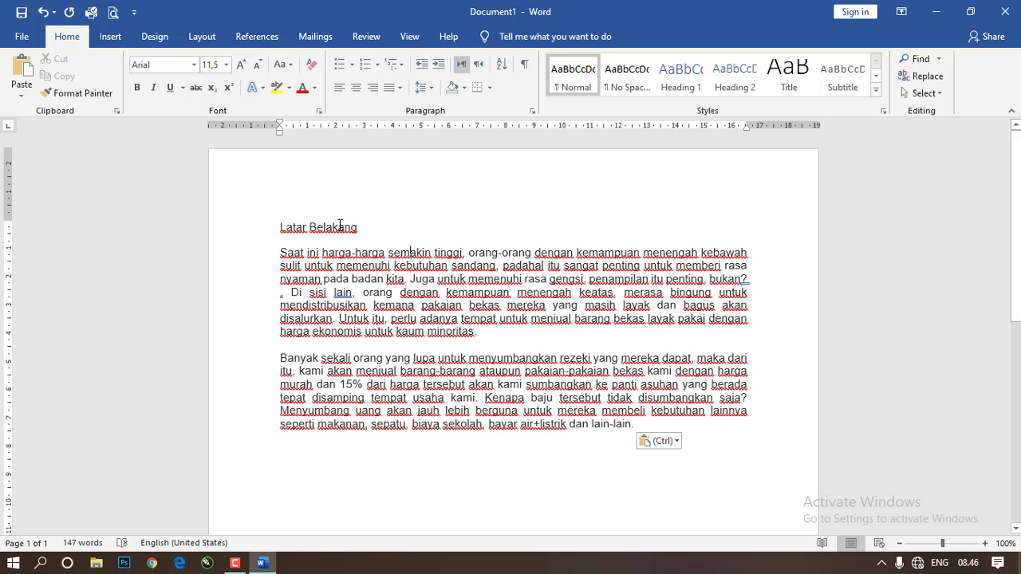
pyautogui.click(112, 37)
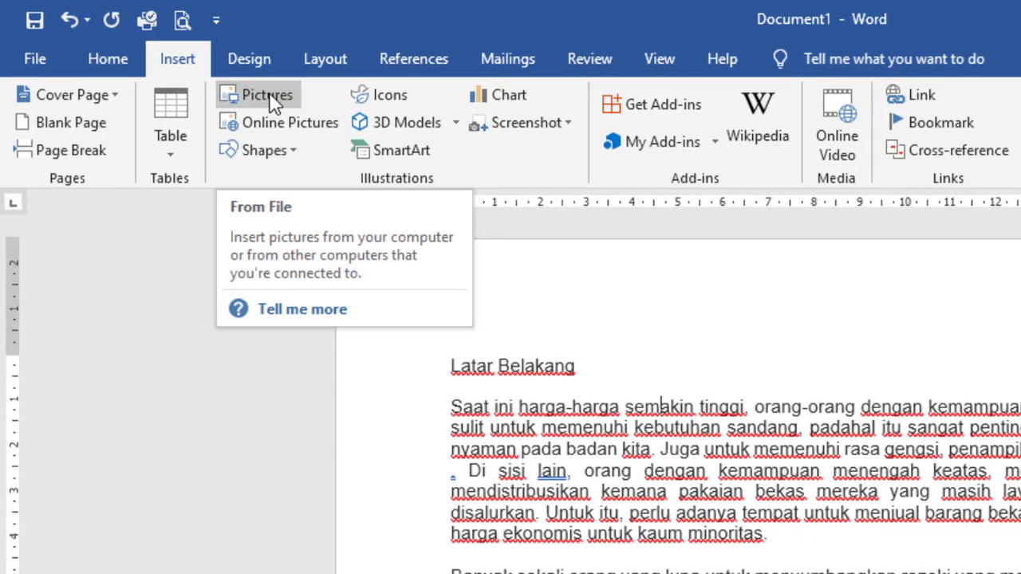
pyautogui.click(269, 93)
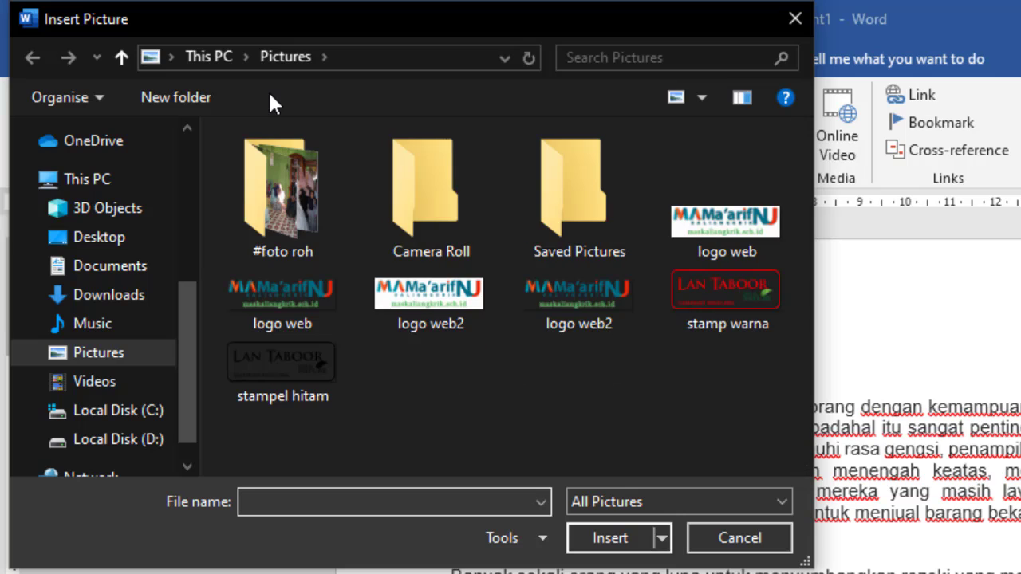
pyautogui.click(145, 348)
pyautogui.doubleClick(542, 212)
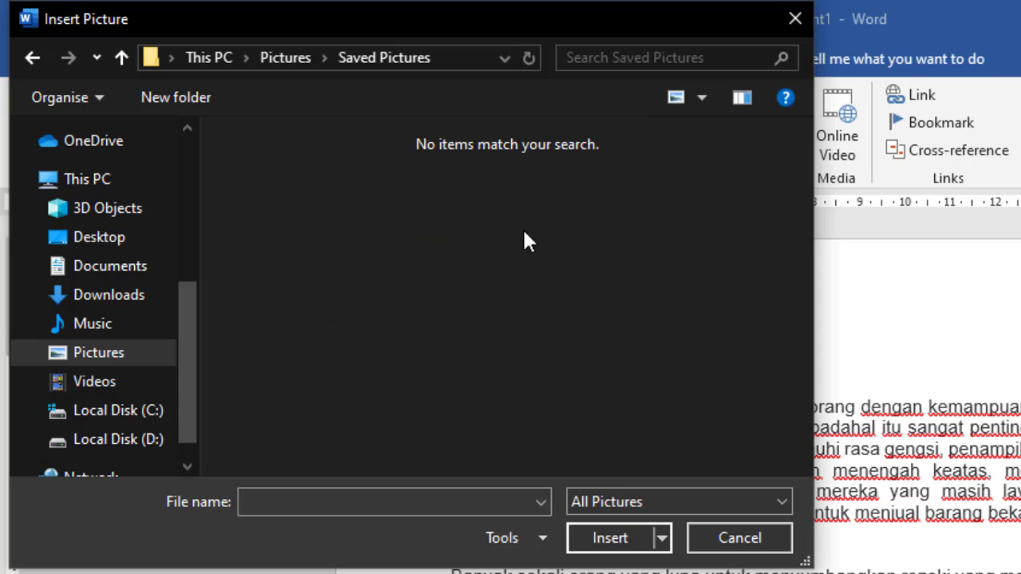
pyautogui.click(145, 348)
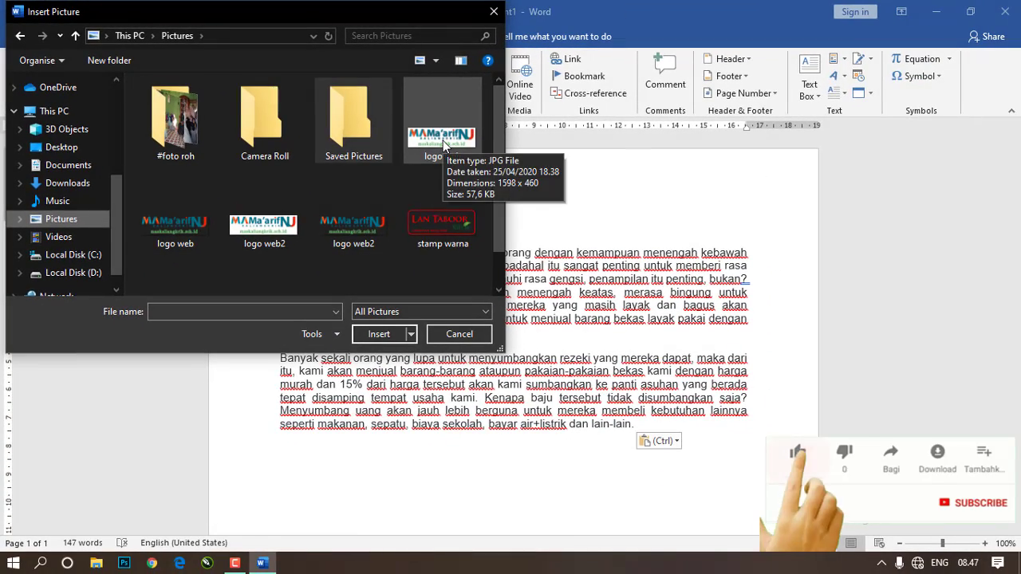
pyautogui.click(444, 143)
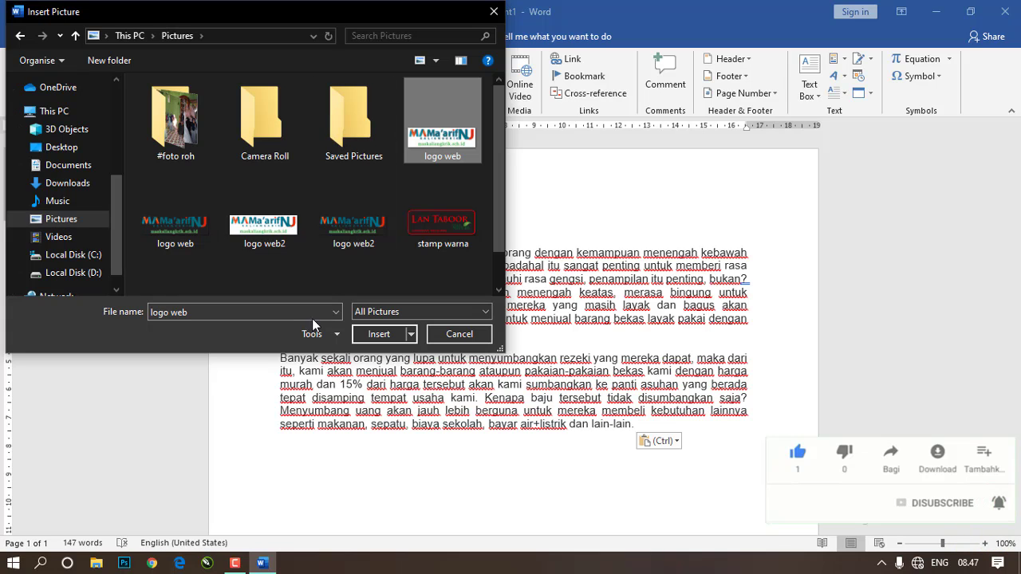
pyautogui.click(378, 335)
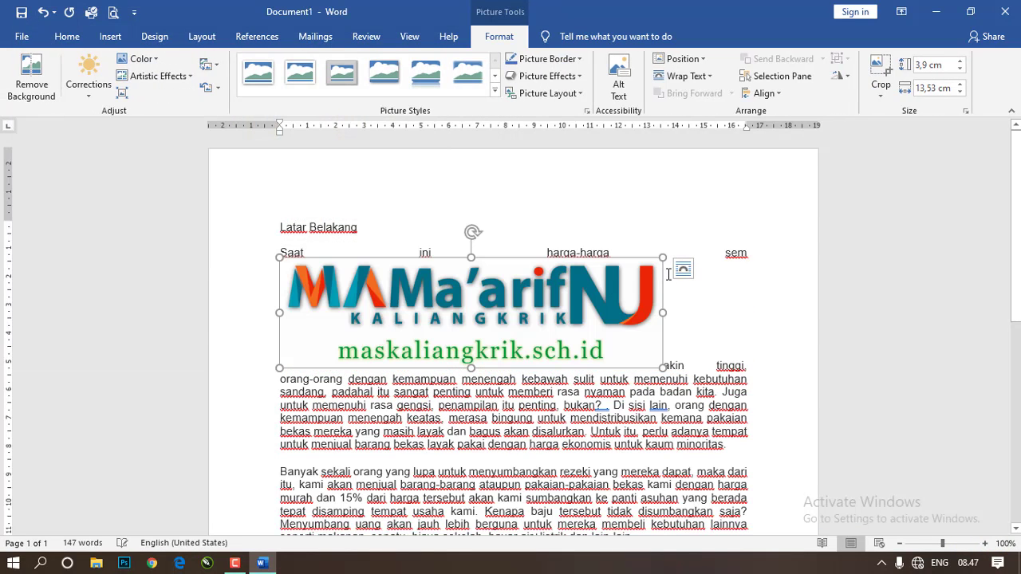
# - Shrink the logo to about 10.08 × 2.9 cm, give it Square text wrapping and move it lower within the first paragraph
pyautogui.moveTo(664, 257); pyautogui.dragTo(576, 289)
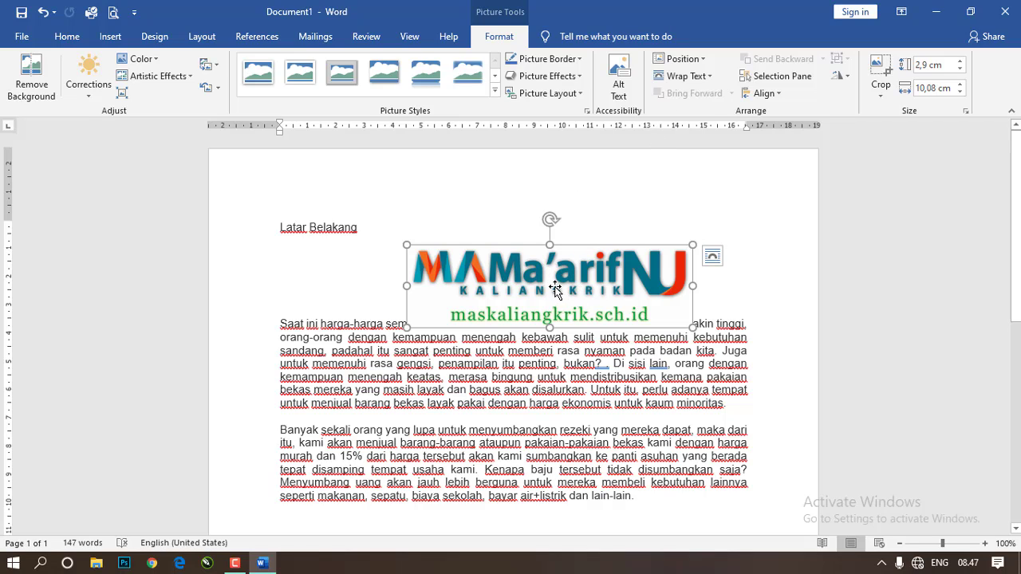
pyautogui.click(711, 80)
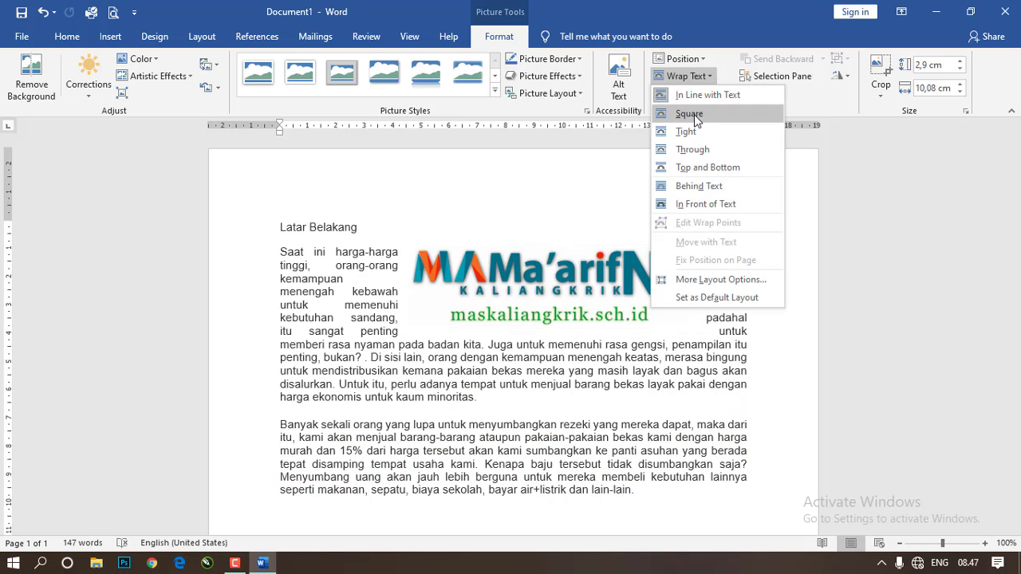
pyautogui.click(689, 114)
pyautogui.moveTo(559, 281); pyautogui.dragTo(540, 329)
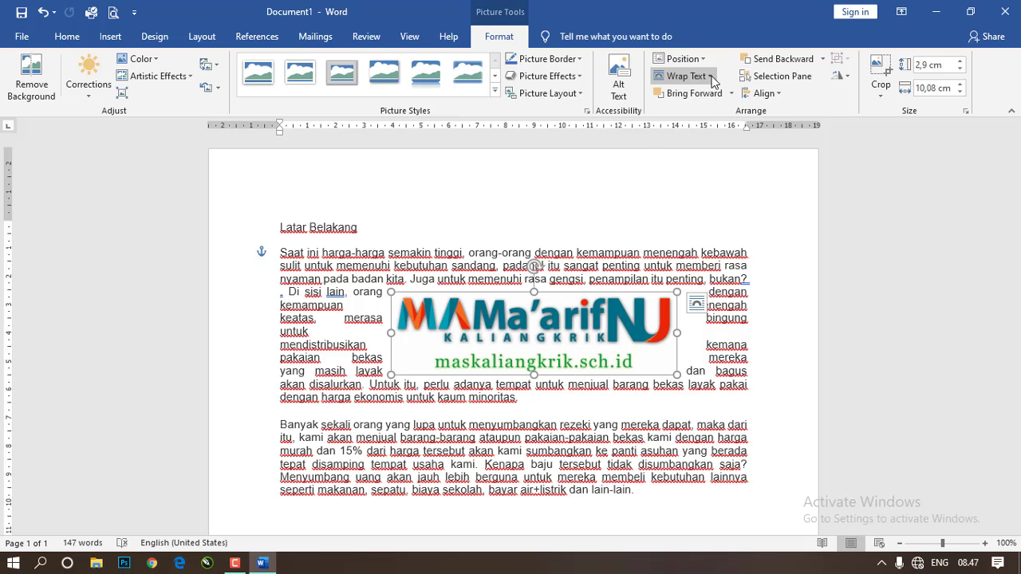
# - Place the logo Behind Text and move it up and left over the first paragraph
pyautogui.click(712, 80)
pyautogui.click(717, 185)
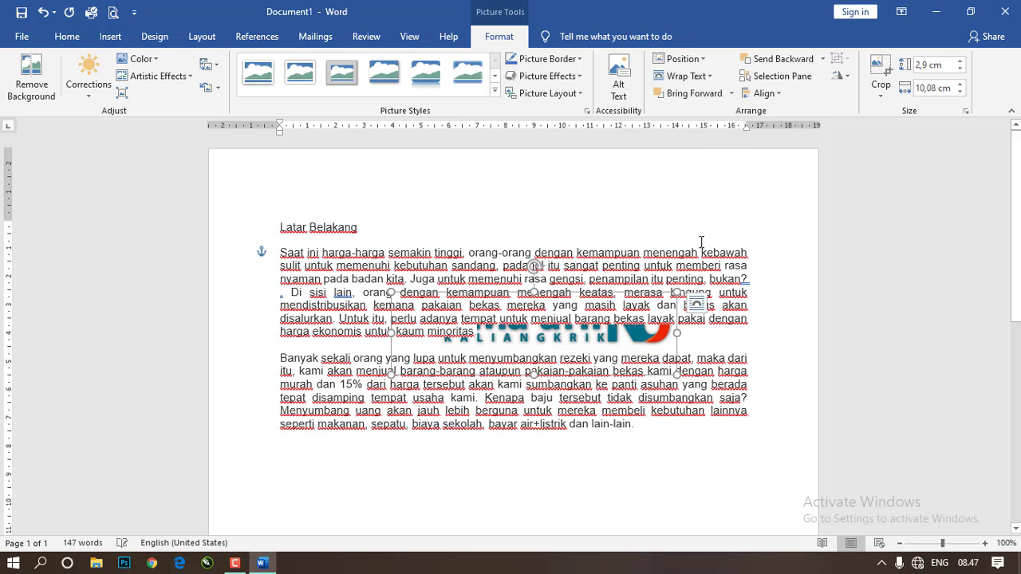
pyautogui.moveTo(600, 334); pyautogui.dragTo(550, 286)
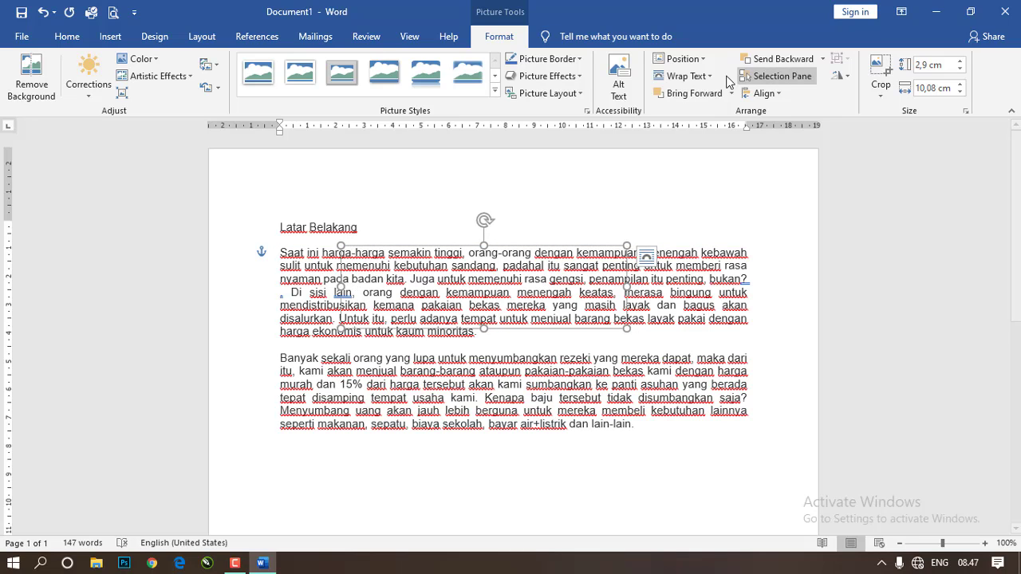
# - Place the logo In Front of Text and move it down and right over the first paragraph
pyautogui.click(707, 77)
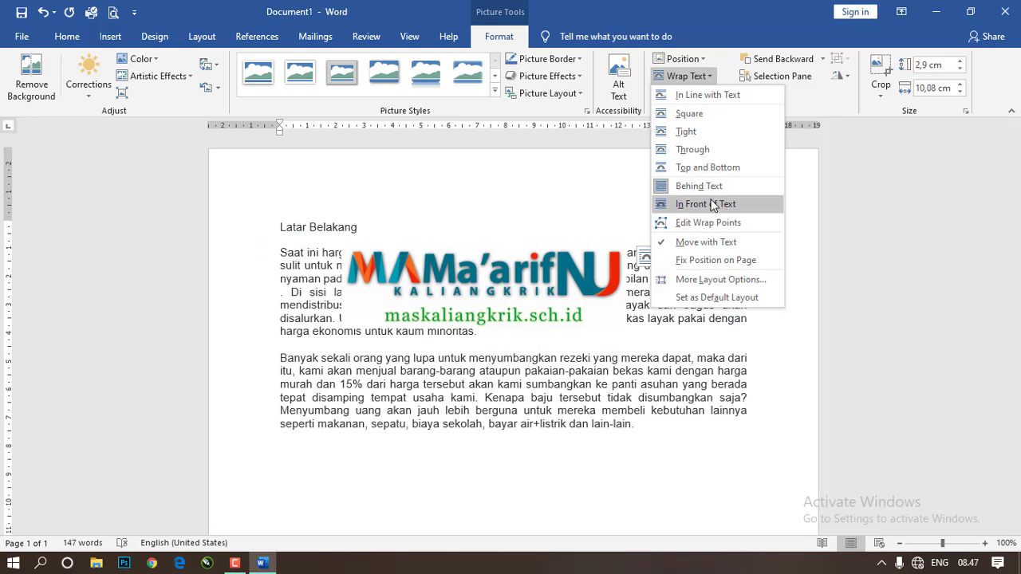
pyautogui.click(710, 204)
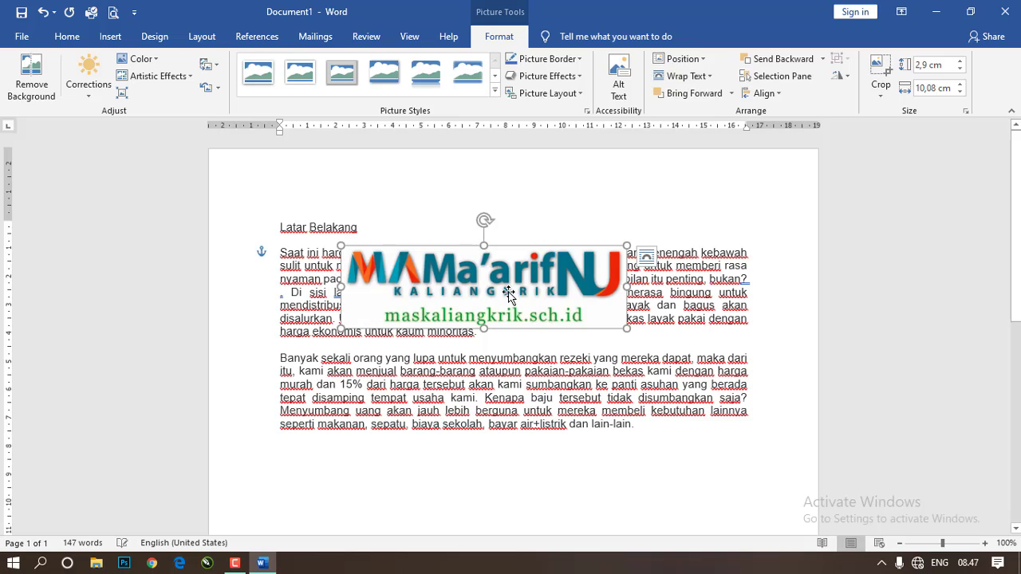
pyautogui.moveTo(509, 295); pyautogui.dragTo(572, 315)
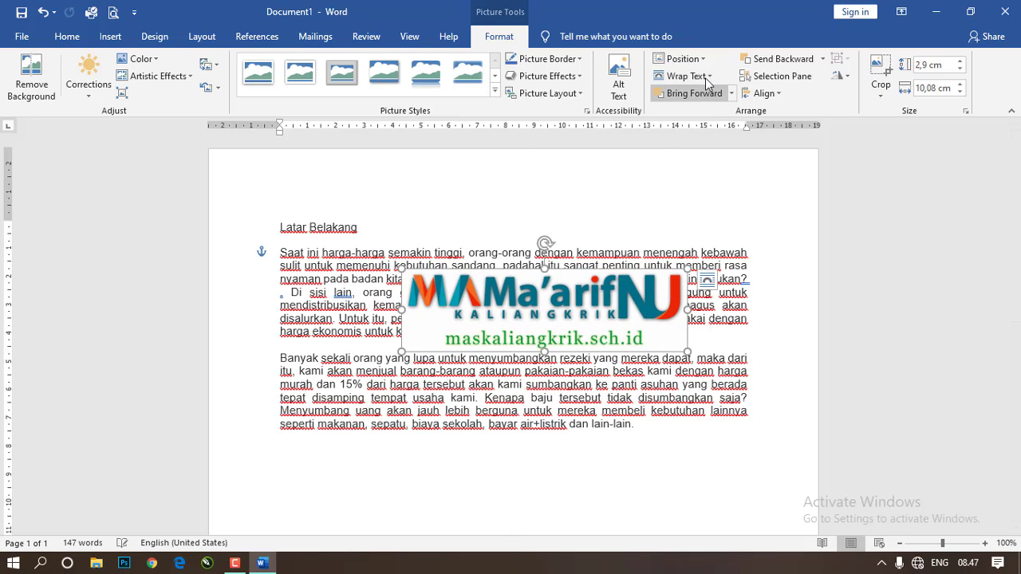
# - Set the logo's text wrapping to Tight and shift it slightly left within the first paragraph
pyautogui.click(708, 76)
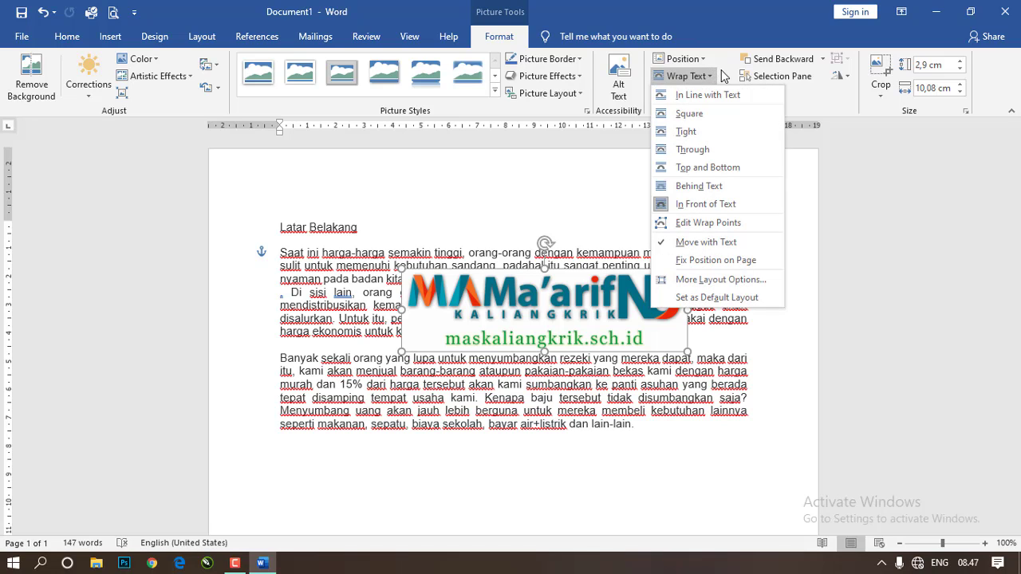
pyautogui.click(686, 132)
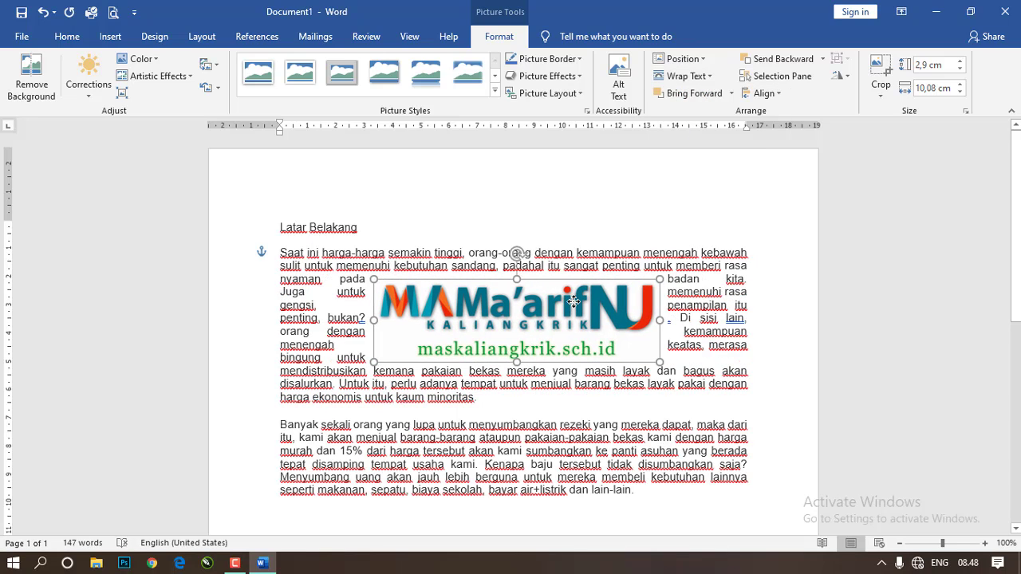
pyautogui.moveTo(573, 302); pyautogui.dragTo(550, 299)
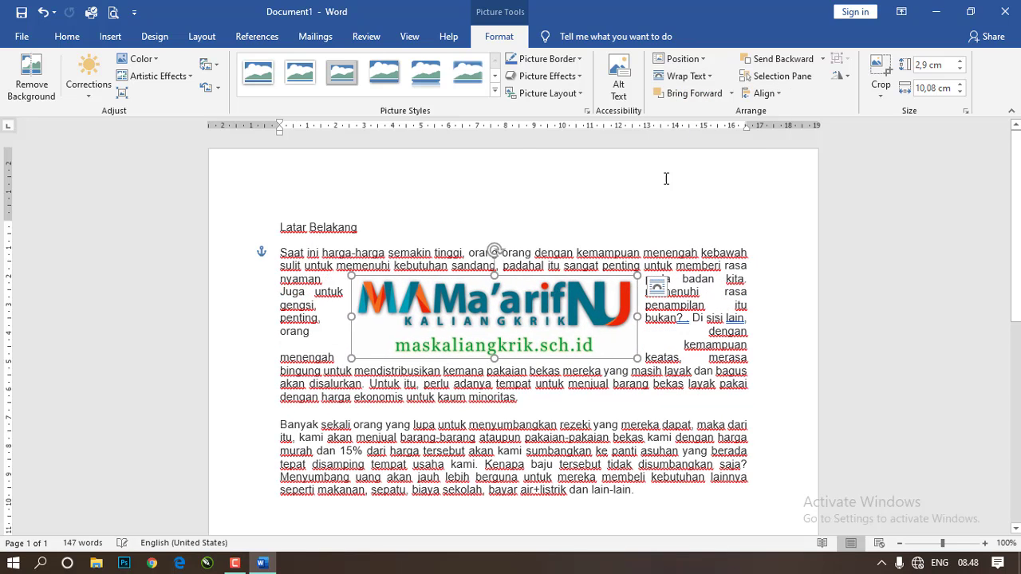
# - Move the logo to the upper-right end of the first paragraph and shrink it to about 4.52 × 1.3 cm
pyautogui.click(688, 76)
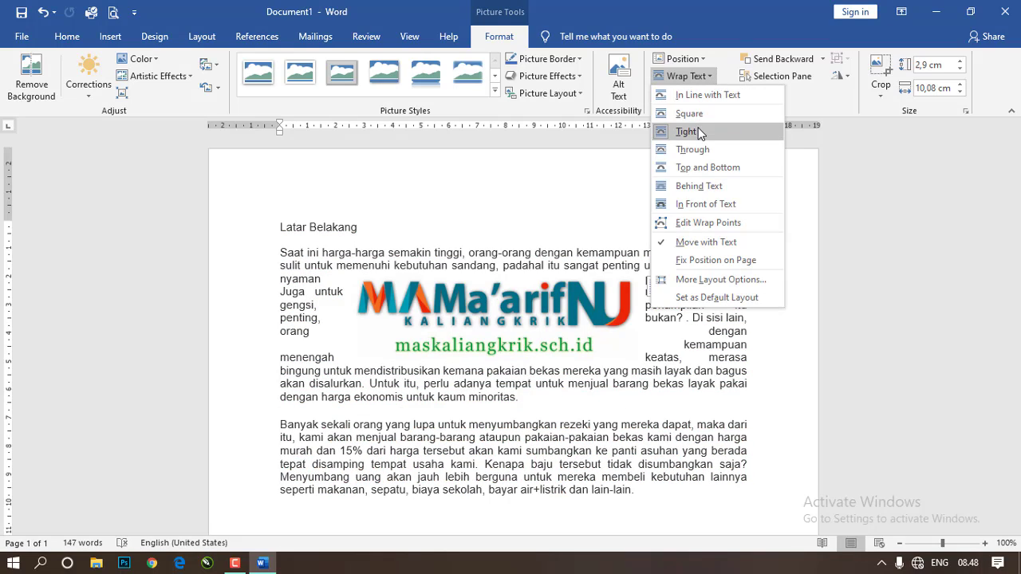
pyautogui.click(479, 326)
pyautogui.moveTo(463, 318); pyautogui.dragTo(548, 284)
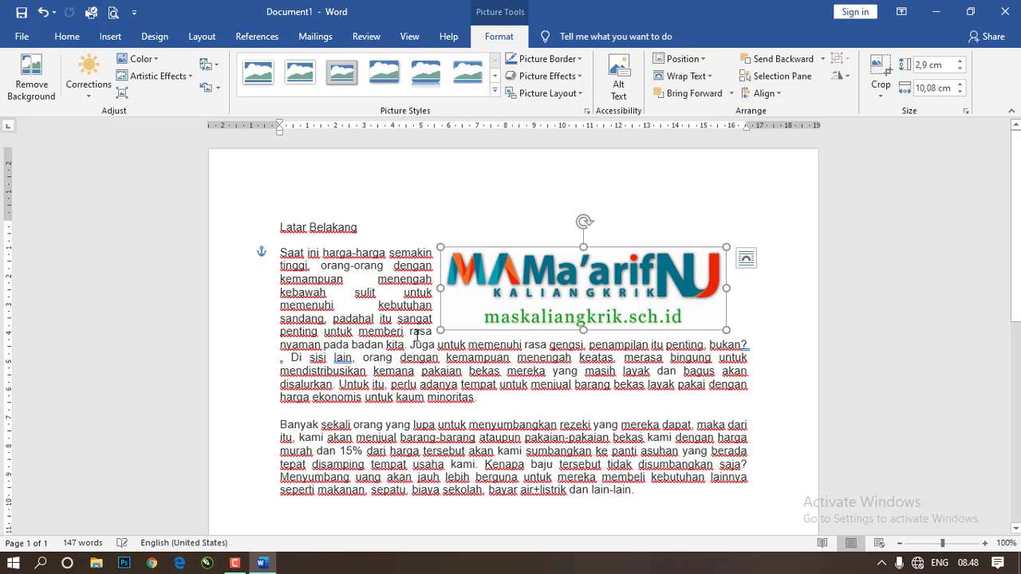
pyautogui.moveTo(441, 329); pyautogui.dragTo(646, 271)
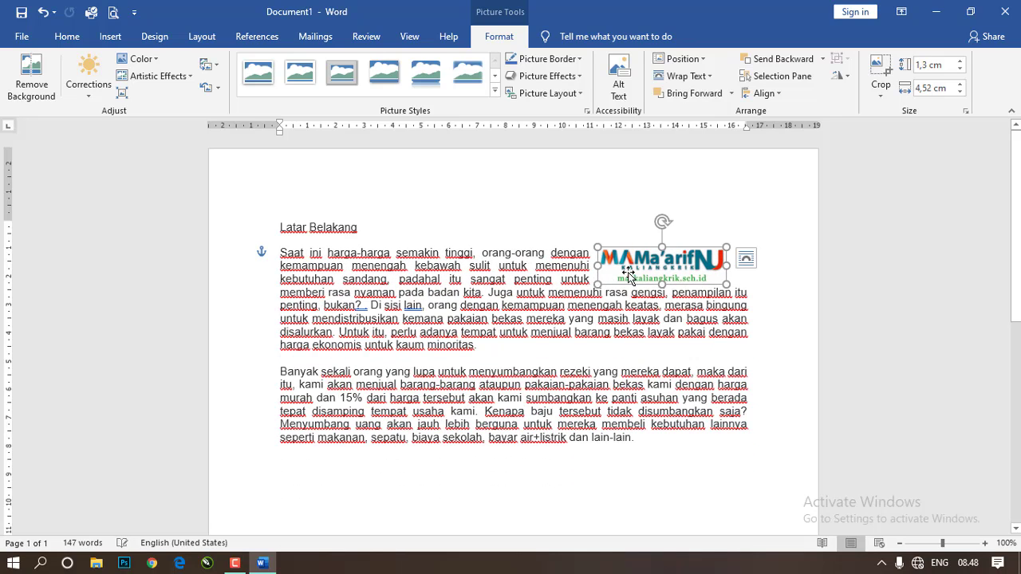
pyautogui.click(415, 300)
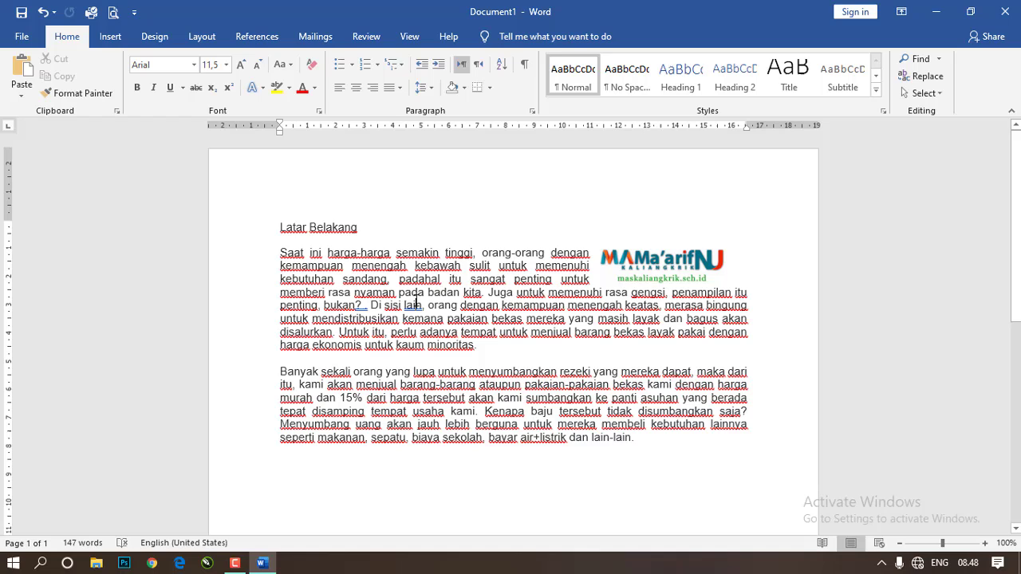
pyautogui.click(105, 40)
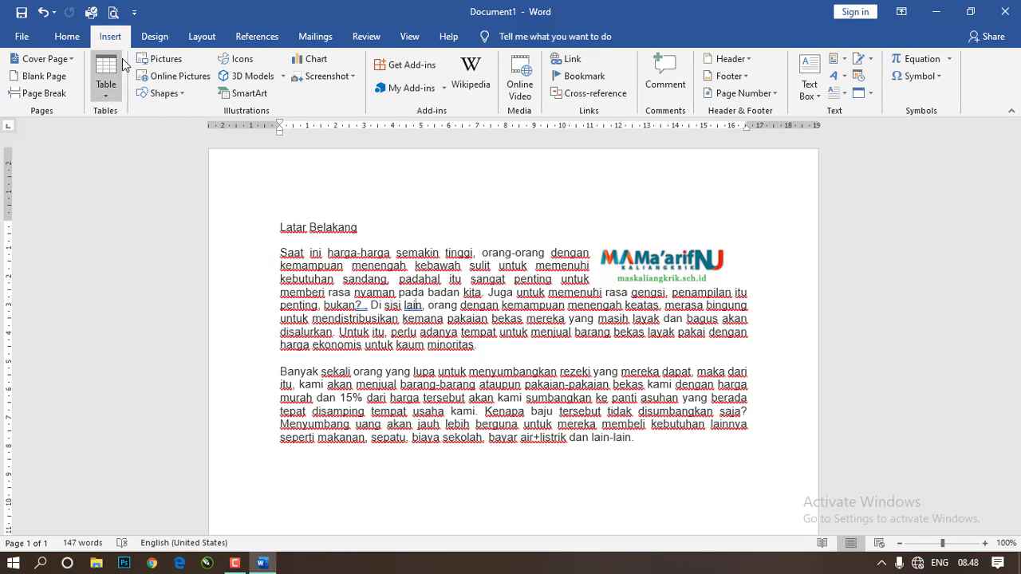
pyautogui.click(179, 76)
pyautogui.click(905, 73)
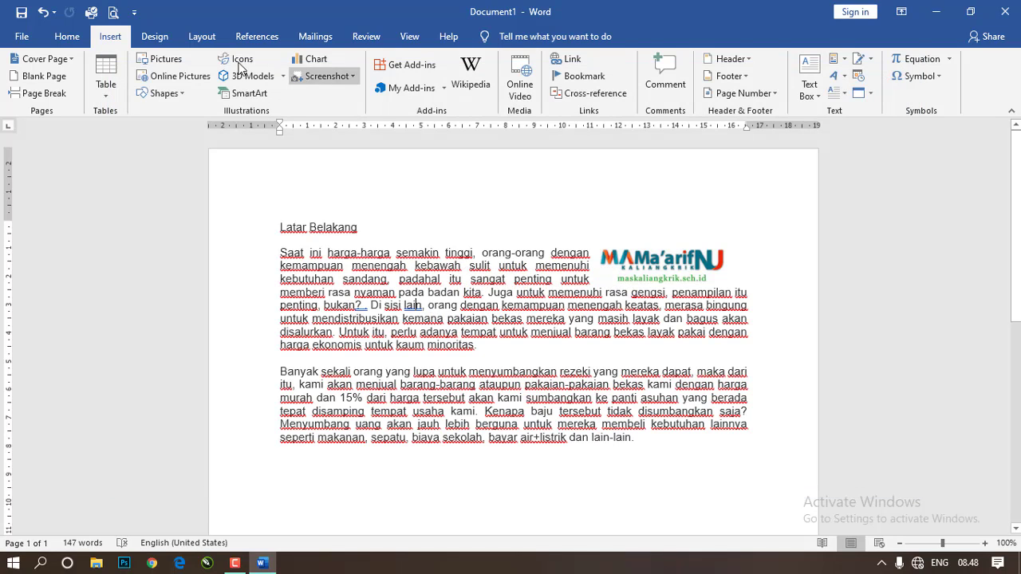
# - Draw an oval speech bubble callout about 3.73 × 2.25 cm over the first paragraph and nudge it up slightly
pyautogui.click(177, 95)
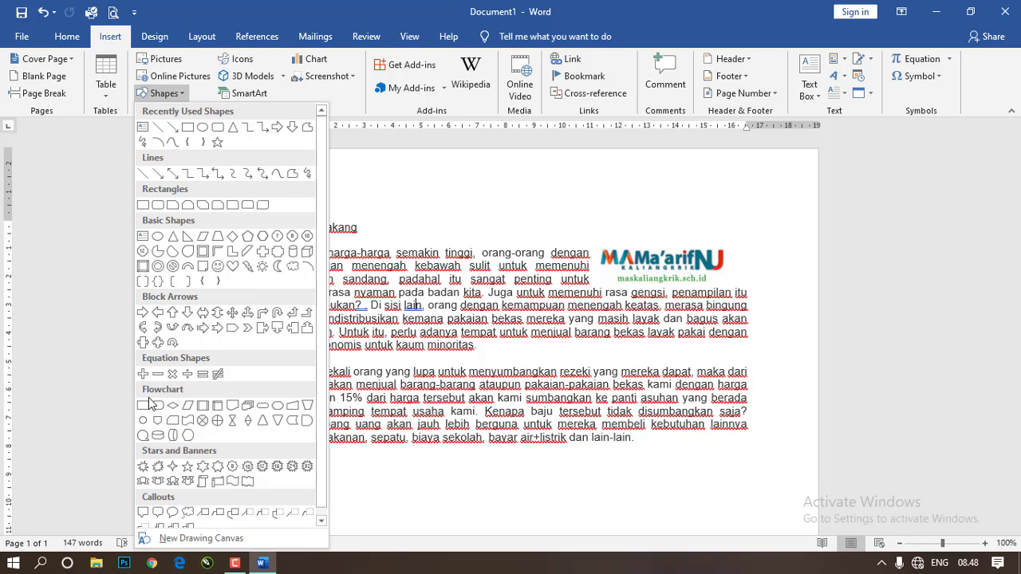
pyautogui.scroll(-1, 177, 461)
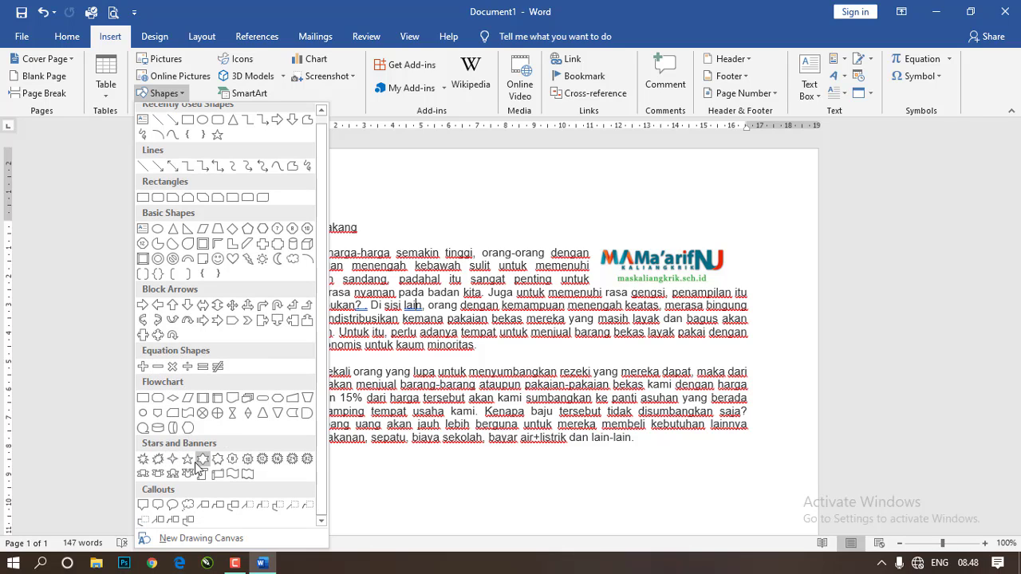
pyautogui.click(171, 507)
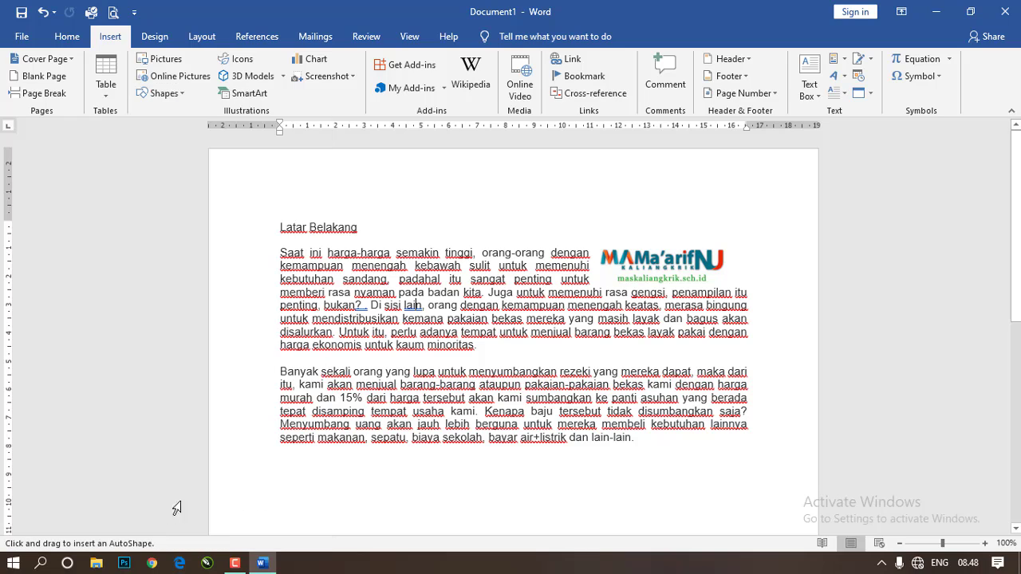
pyautogui.moveTo(330, 279)
pyautogui.mouseDown()
pyautogui.moveTo(428, 326)
pyautogui.moveTo(438, 345)
pyautogui.mouseUp()
pyautogui.moveTo(402, 281)
pyautogui.mouseDown()
pyautogui.moveTo(452, 266)
pyautogui.moveTo(384, 256)
pyautogui.moveTo(403, 269)
pyautogui.mouseUp()
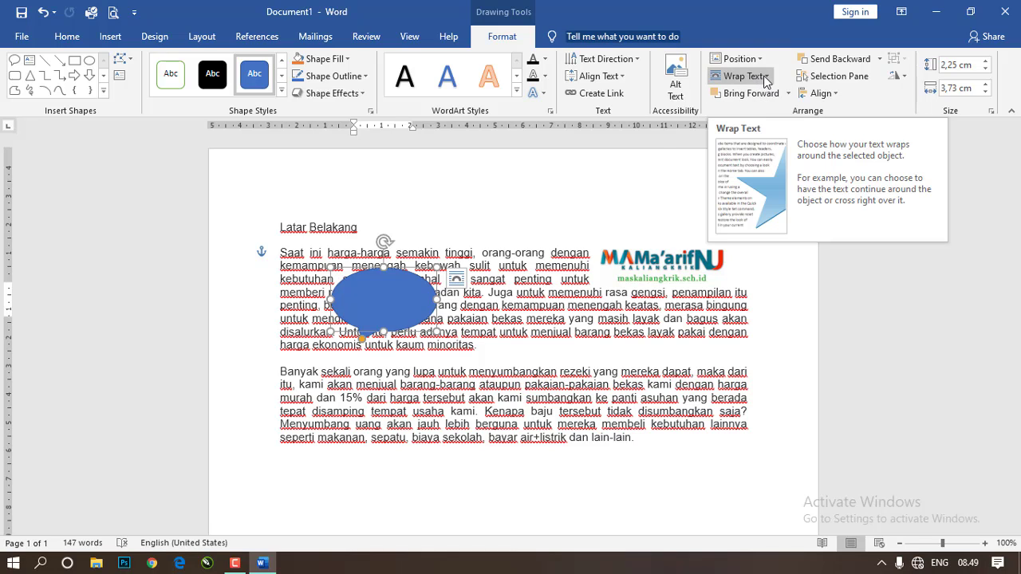
# - Set the speech bubble's text wrapping to Tight and move it slightly up and left, ready for text entry inside
pyautogui.click(765, 78)
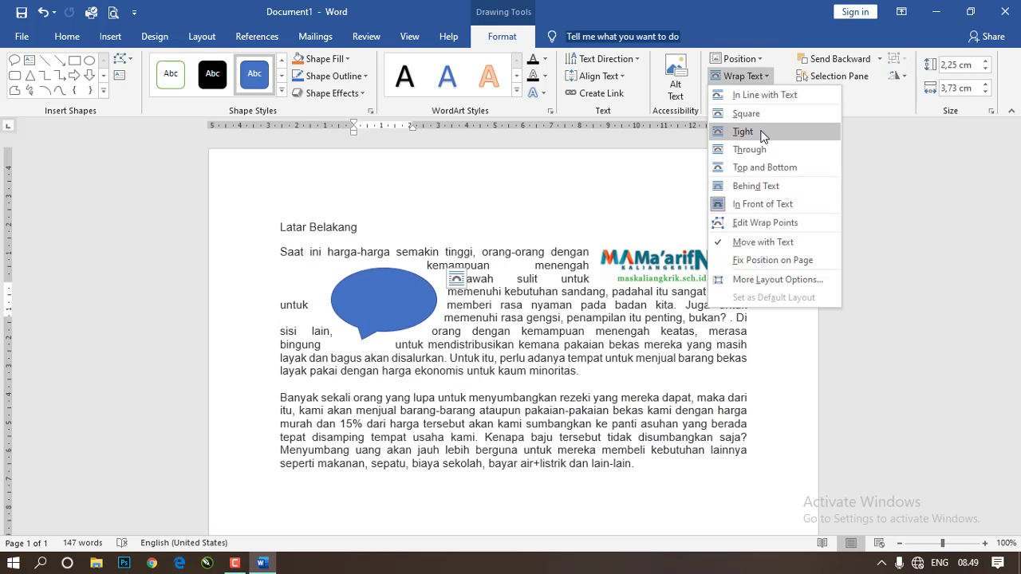
pyautogui.click(761, 133)
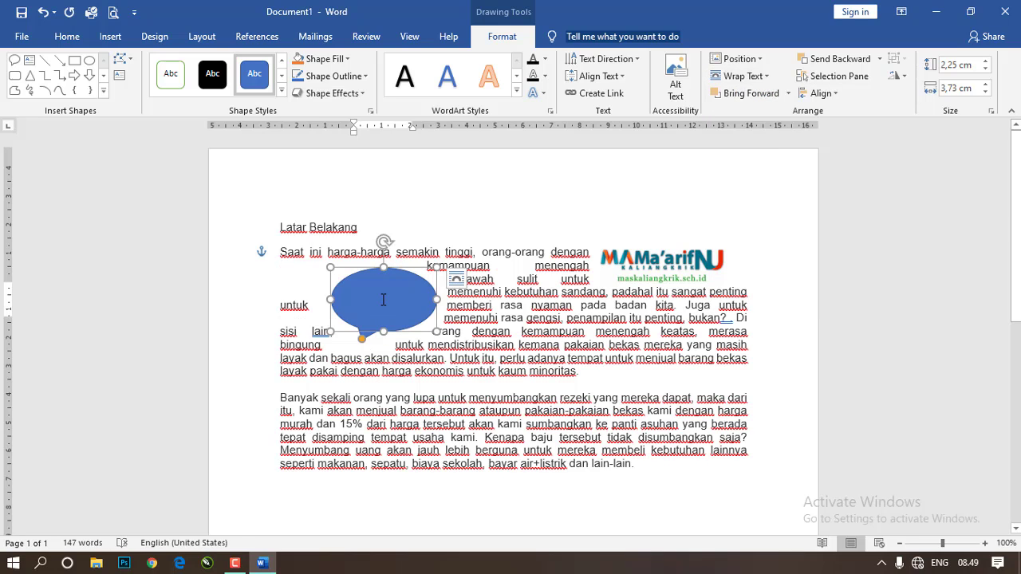
pyautogui.click(383, 299)
pyautogui.moveTo(371, 270); pyautogui.dragTo(351, 254)
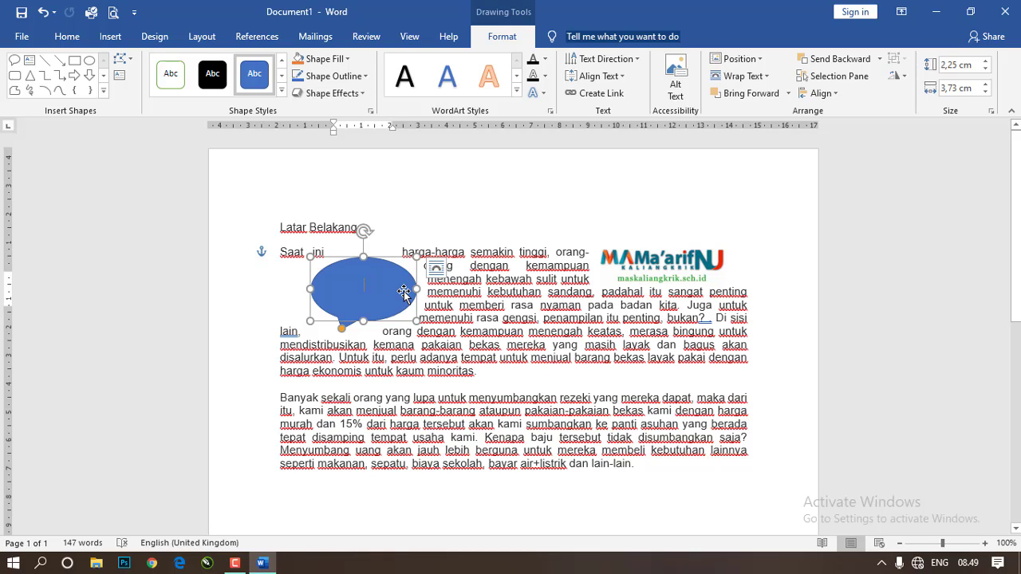
# - Write "CONTOH KATA" inside the speech bubble
pyautogui.write('c')
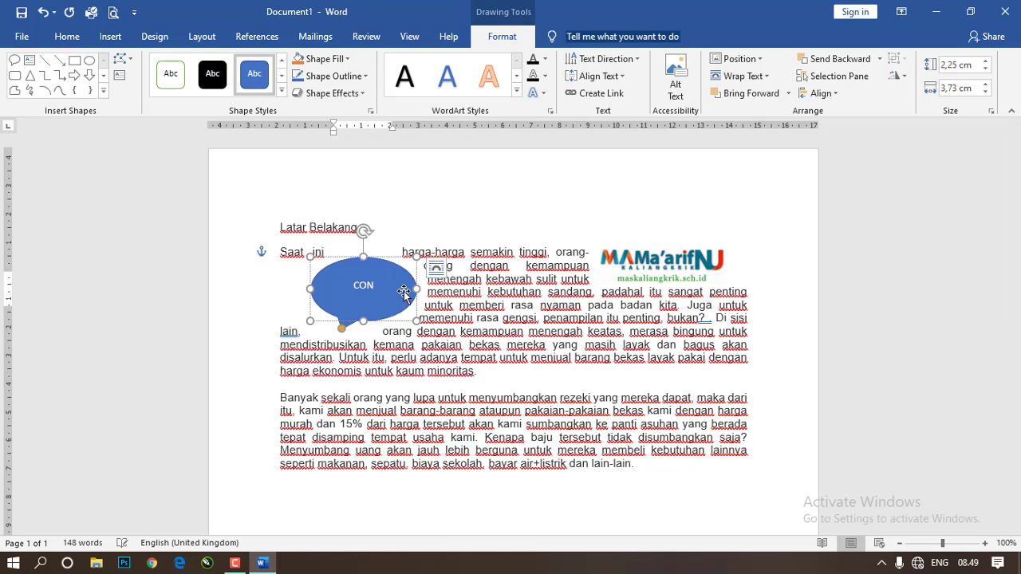
pyautogui.write('ONTOH KATA')
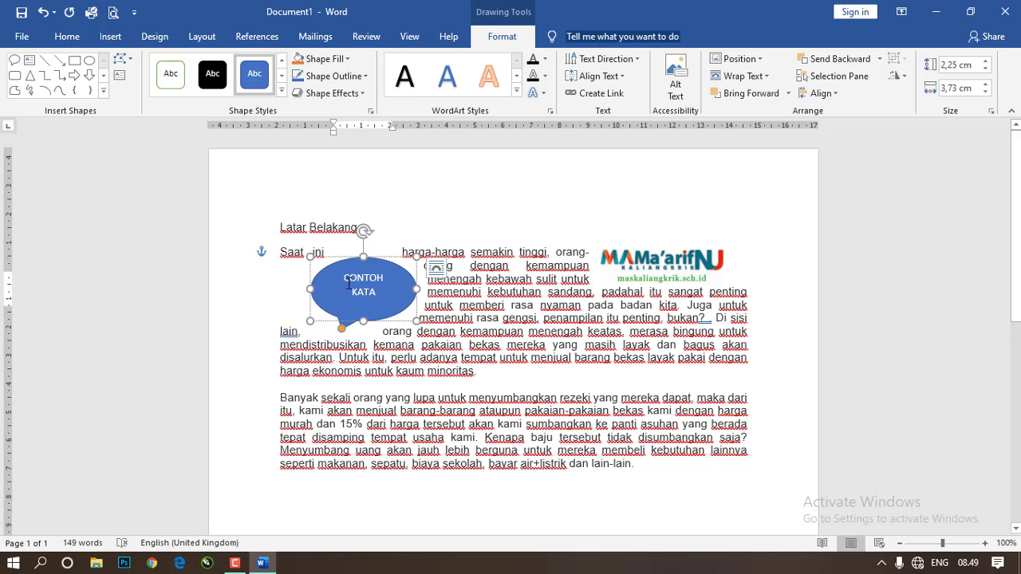
# - Set the font size of the "CONTOH KATA" text in the speech bubble to 16
pyautogui.moveTo(344, 274); pyautogui.dragTo(396, 295)
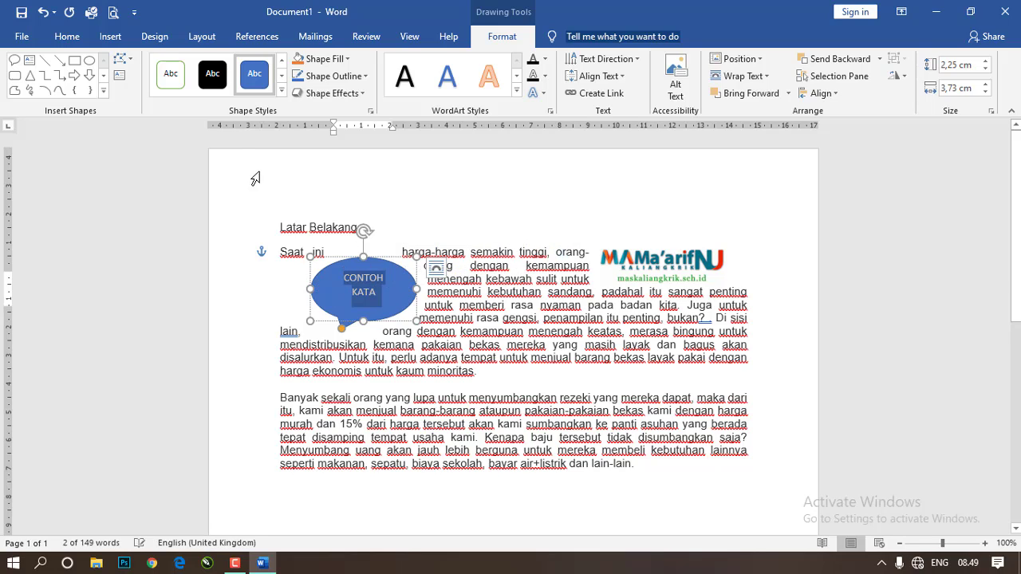
pyautogui.click(67, 36)
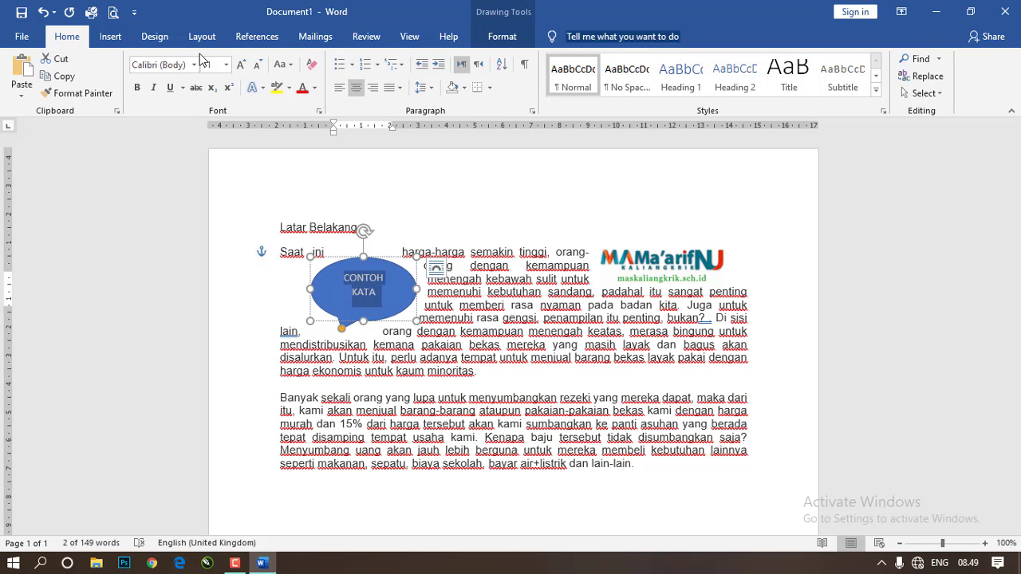
pyautogui.click(228, 65)
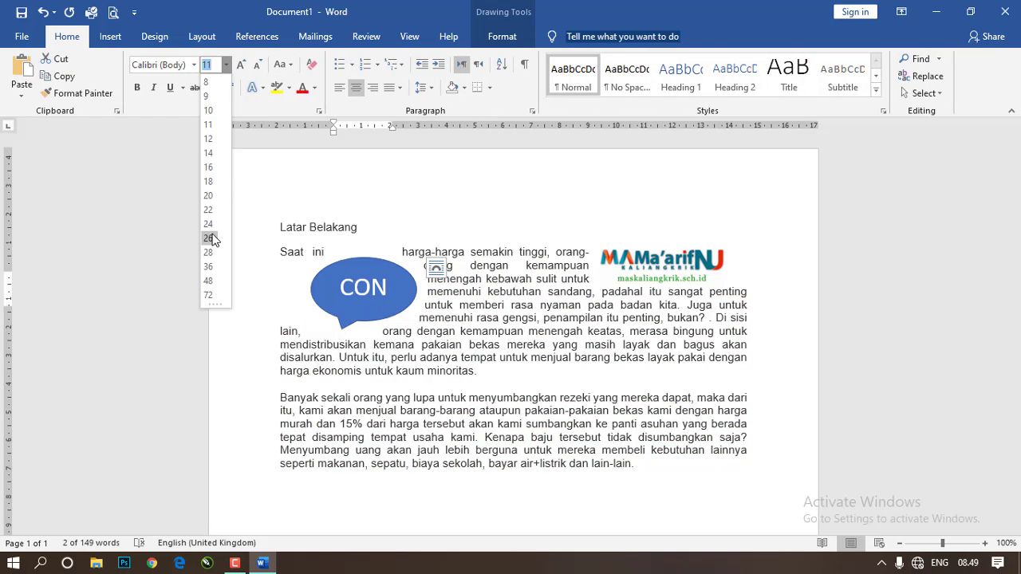
pyautogui.click(208, 170)
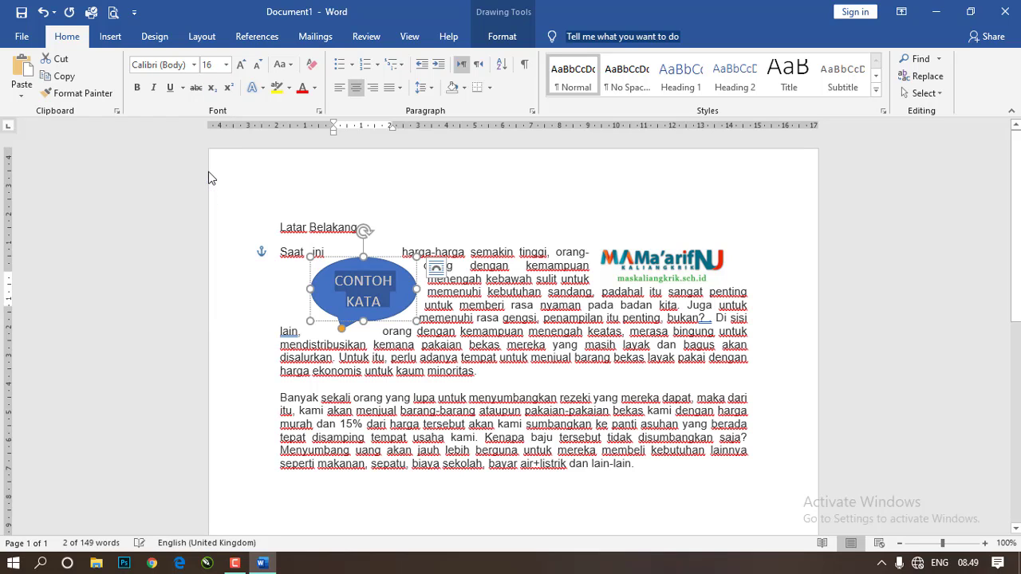
# - Apply the green glossy theme style from the fifth row to the speech bubble and resize it to about 3.89 × 2.28 cm
pyautogui.click(399, 263)
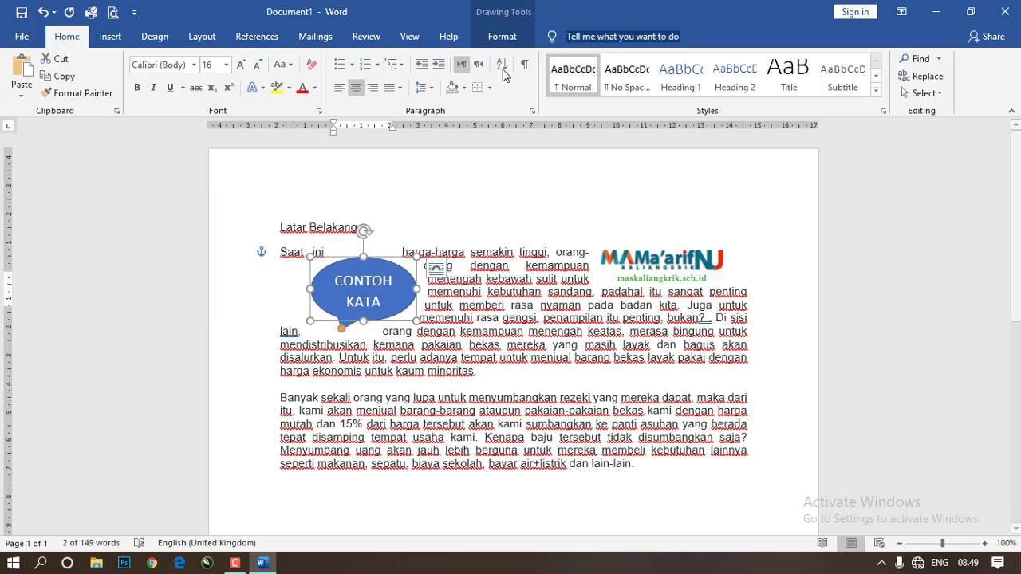
pyautogui.click(502, 36)
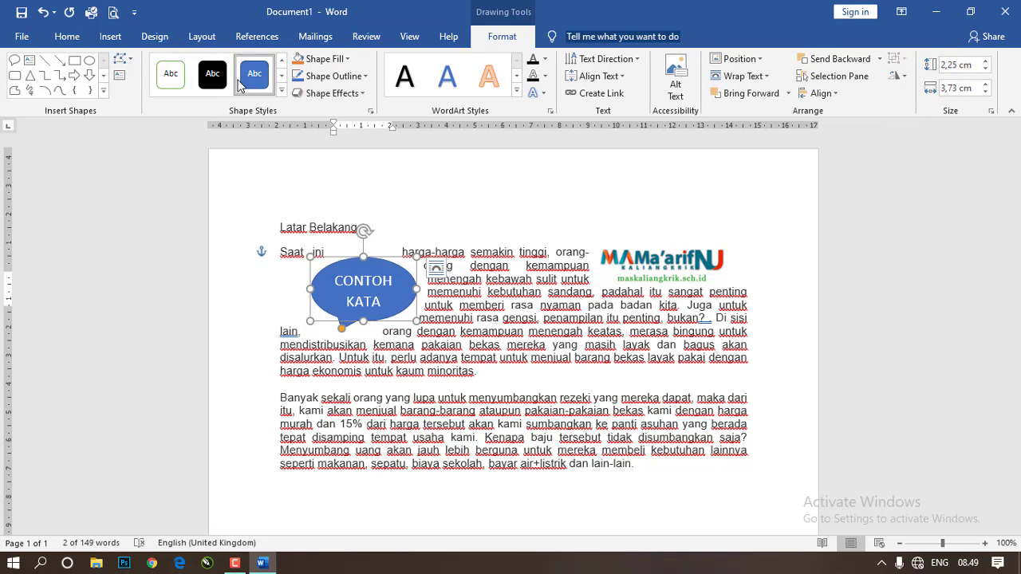
pyautogui.click(282, 92)
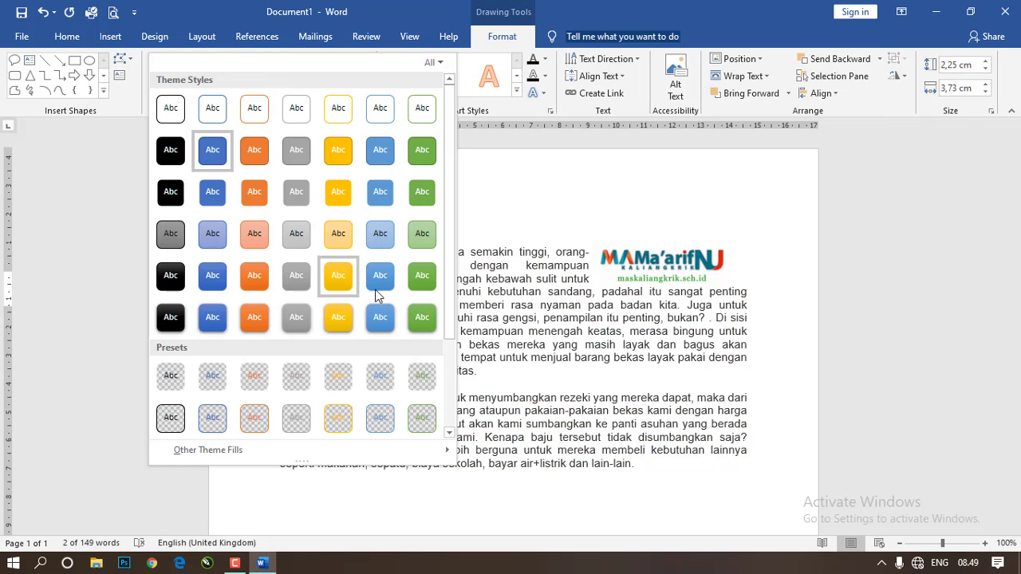
pyautogui.click(415, 289)
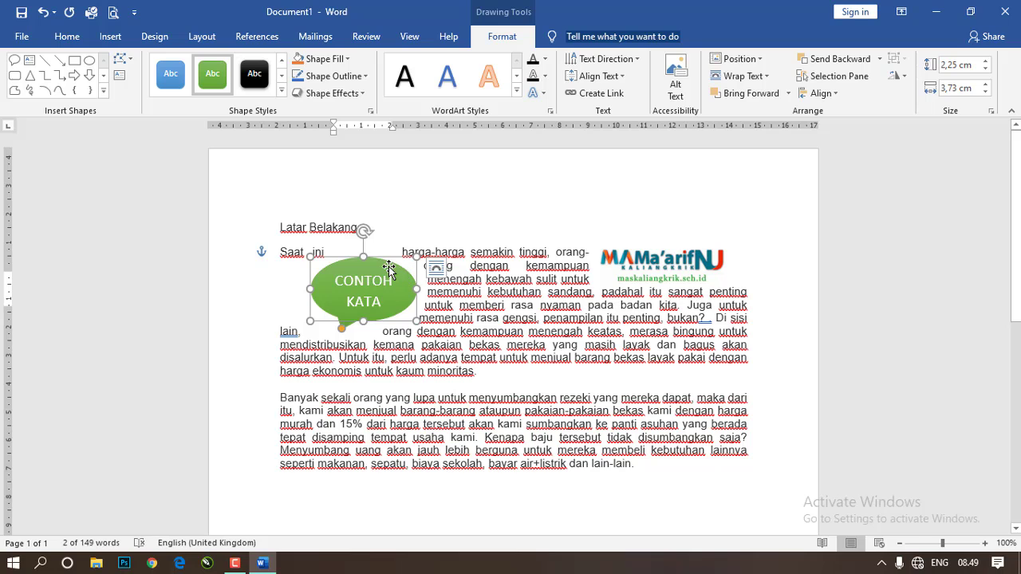
pyautogui.moveTo(418, 320); pyautogui.dragTo(385, 316)
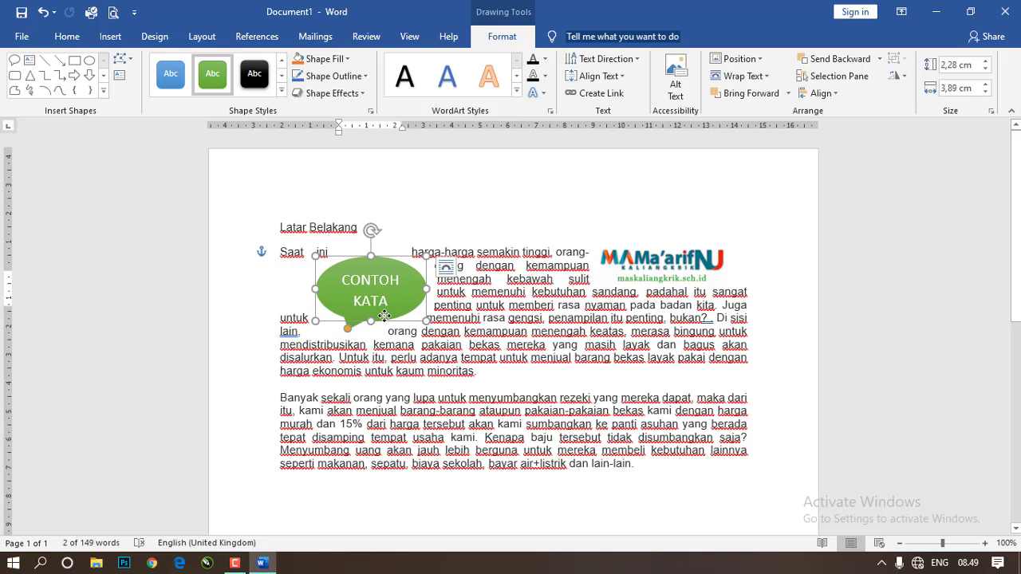
# - Try to insert an icon and an online 3D model, dismissing each dialog
pyautogui.click(110, 36)
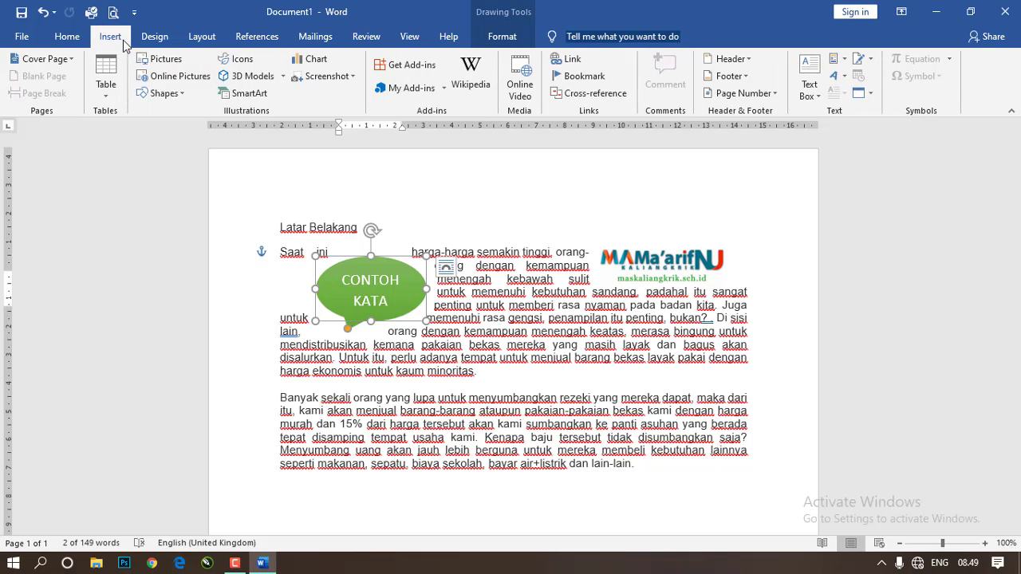
pyautogui.click(254, 61)
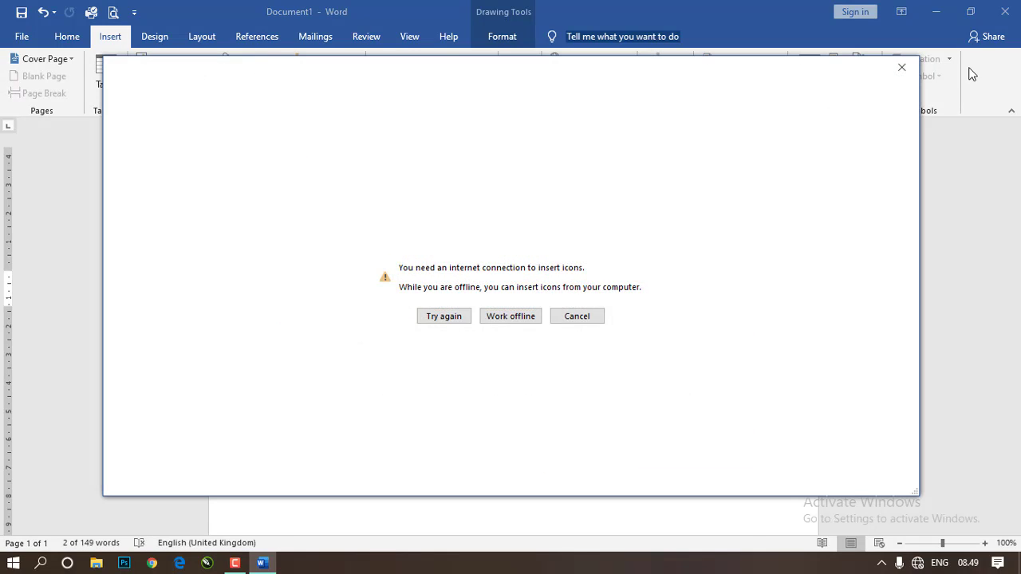
pyautogui.click(902, 67)
pyautogui.click(254, 81)
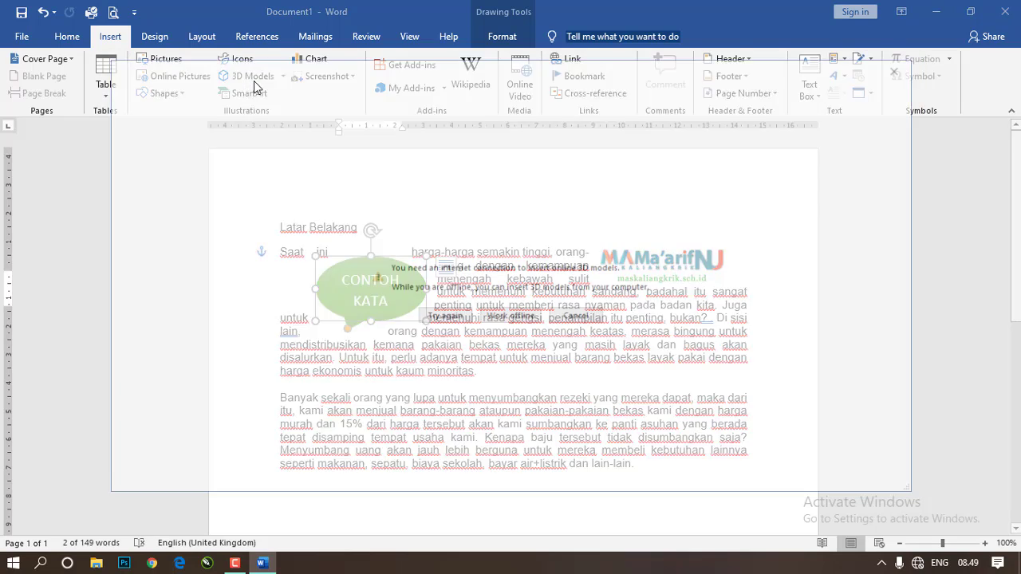
pyautogui.click(910, 69)
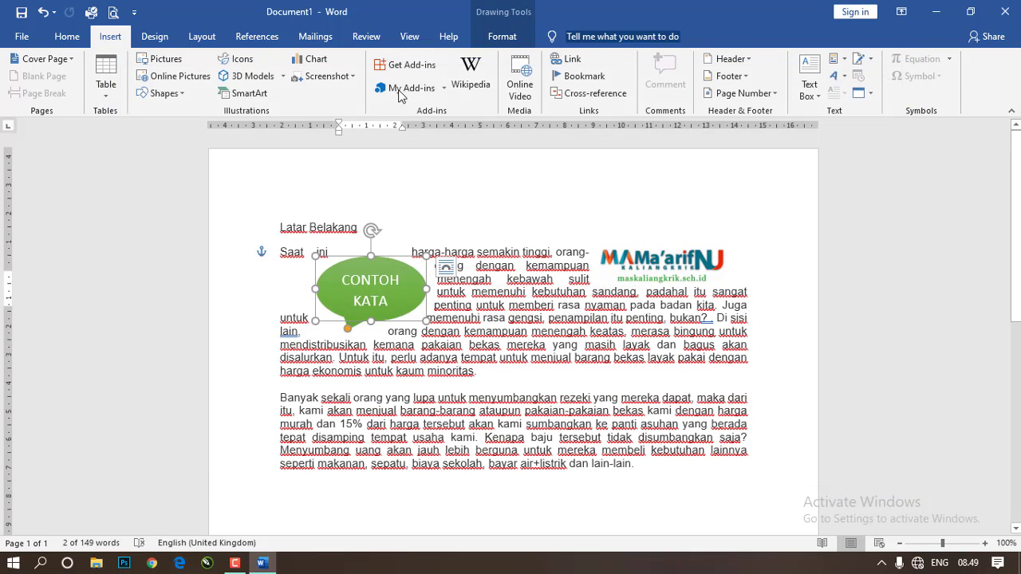
# - Insert a Vertical Box List SmartArt graphic and enlarge it at the start of the first paragraph
pyautogui.click(255, 94)
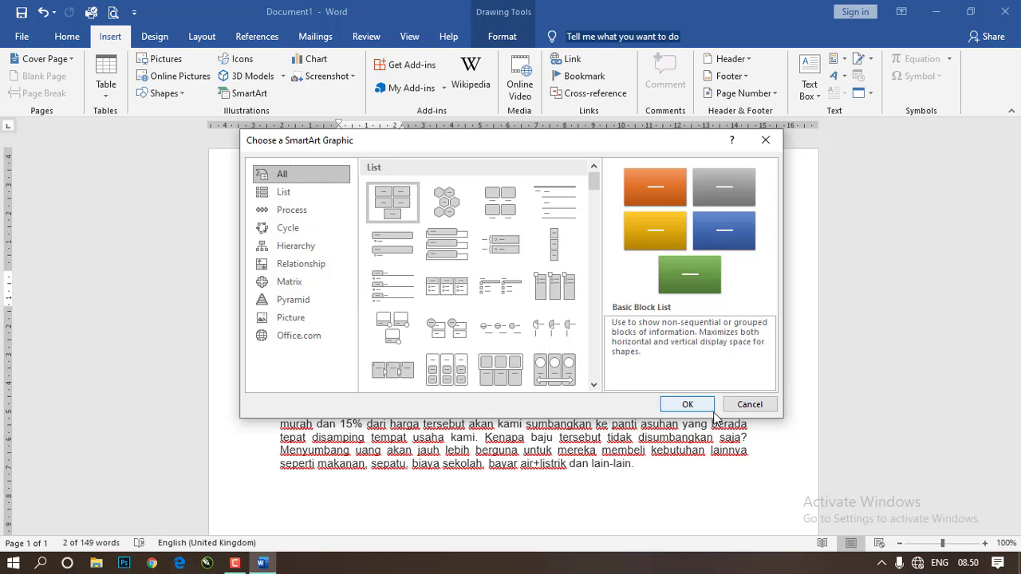
pyautogui.click(445, 244)
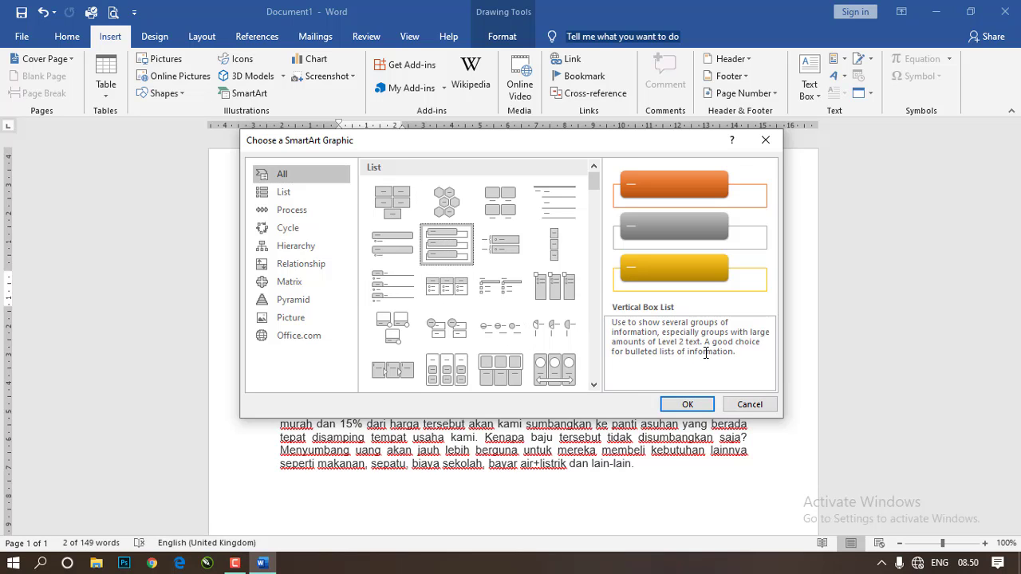
pyautogui.click(691, 405)
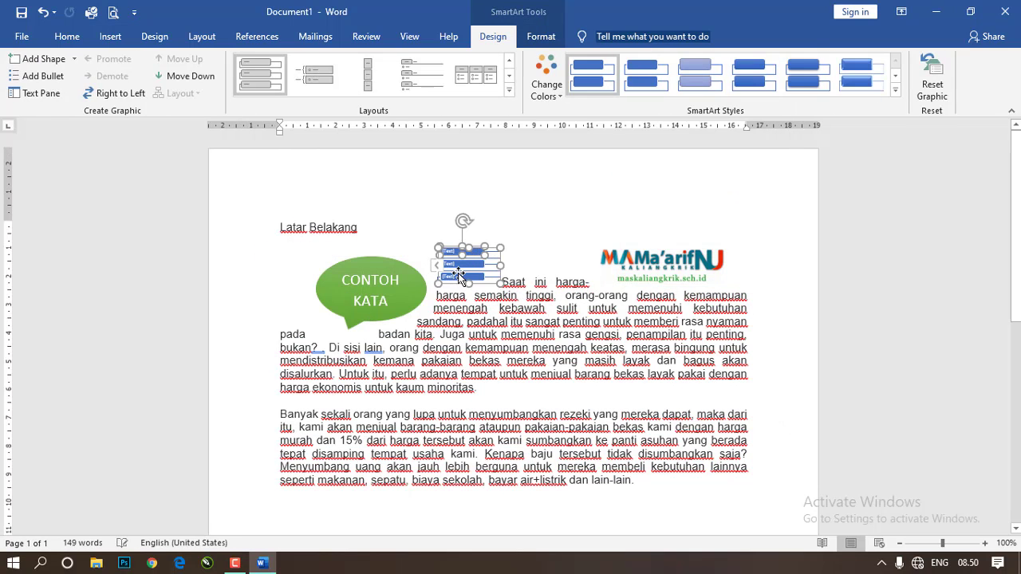
pyautogui.moveTo(410, 296); pyautogui.dragTo(345, 331)
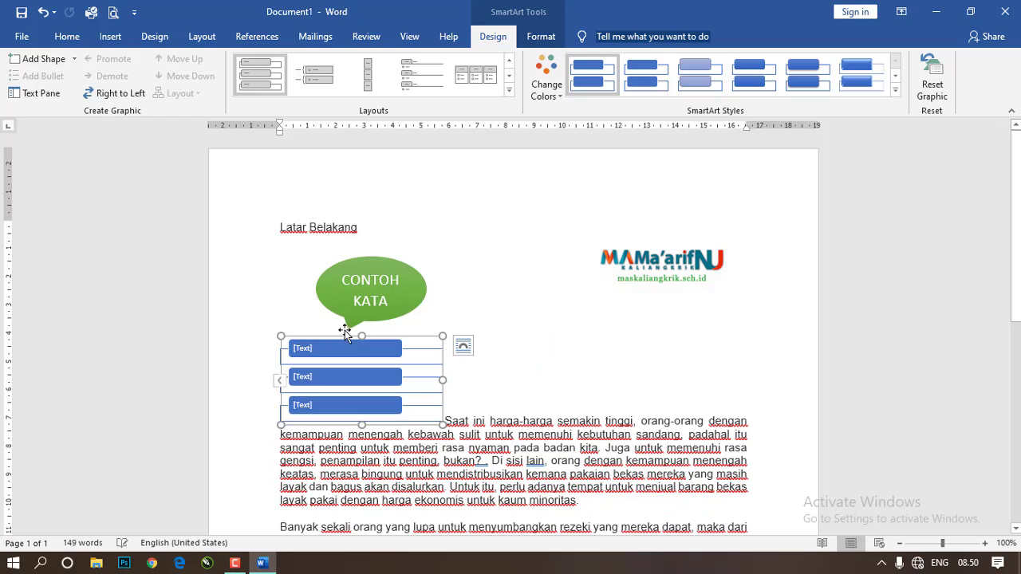
# - Move the SmartArt graphic below the second paragraph and add a line break after that paragraph's last sentence
pyautogui.scroll(-2, 375, 223)
pyautogui.scroll(-4, 378, 232)
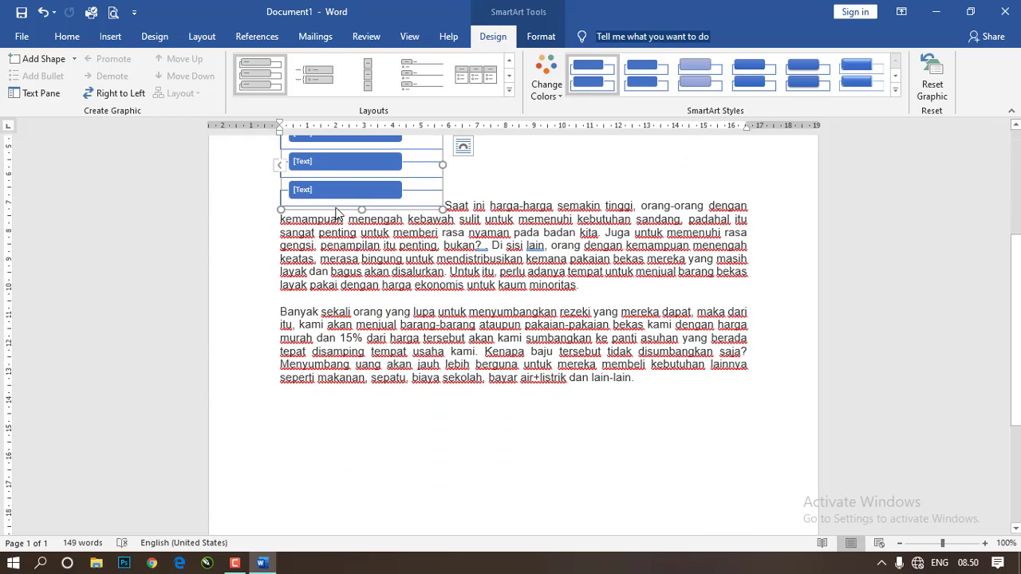
pyautogui.moveTo(335, 221); pyautogui.dragTo(327, 326)
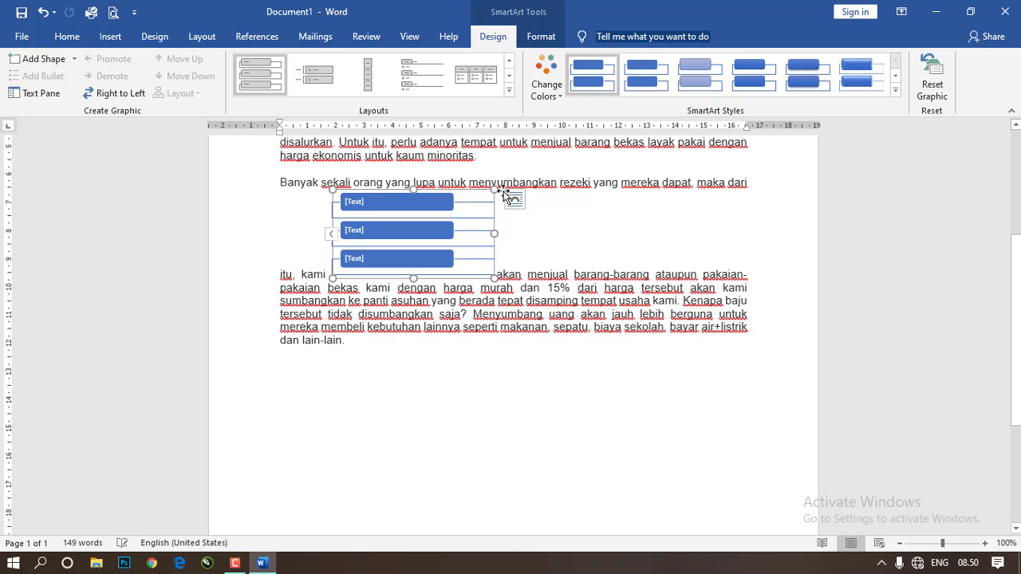
pyautogui.click(549, 38)
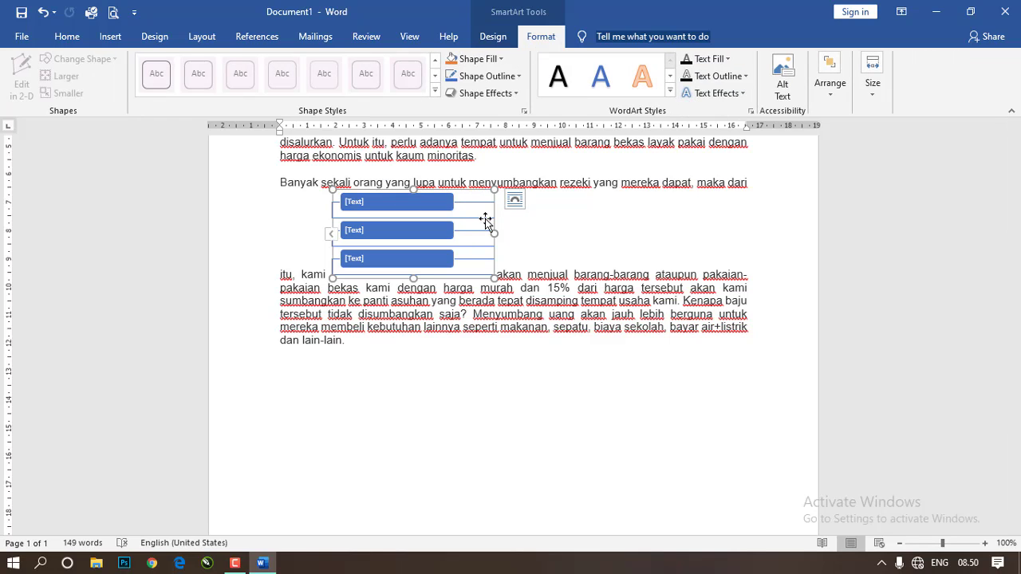
pyautogui.moveTo(377, 277); pyautogui.dragTo(339, 397)
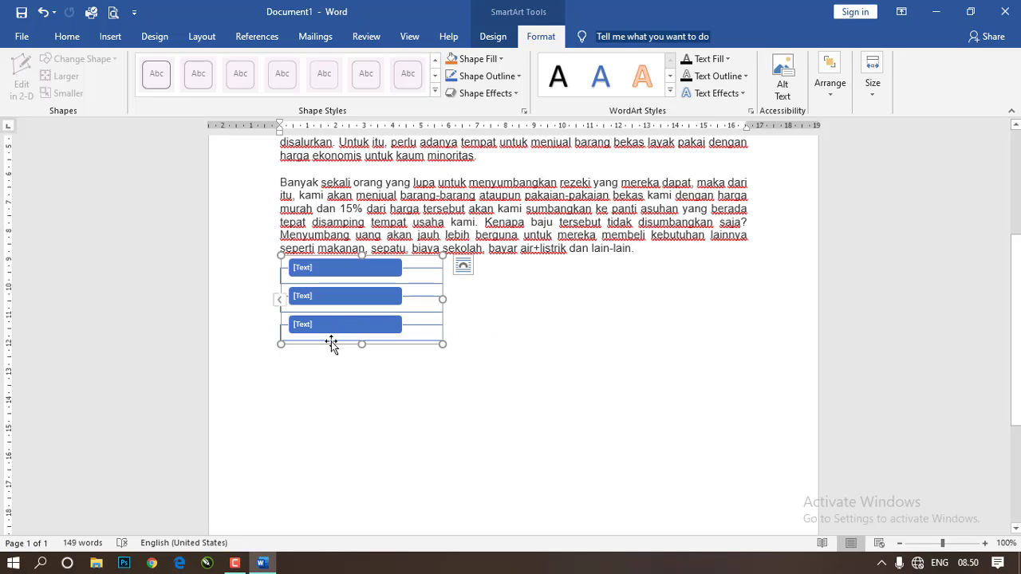
pyautogui.moveTo(332, 349); pyautogui.dragTo(335, 358)
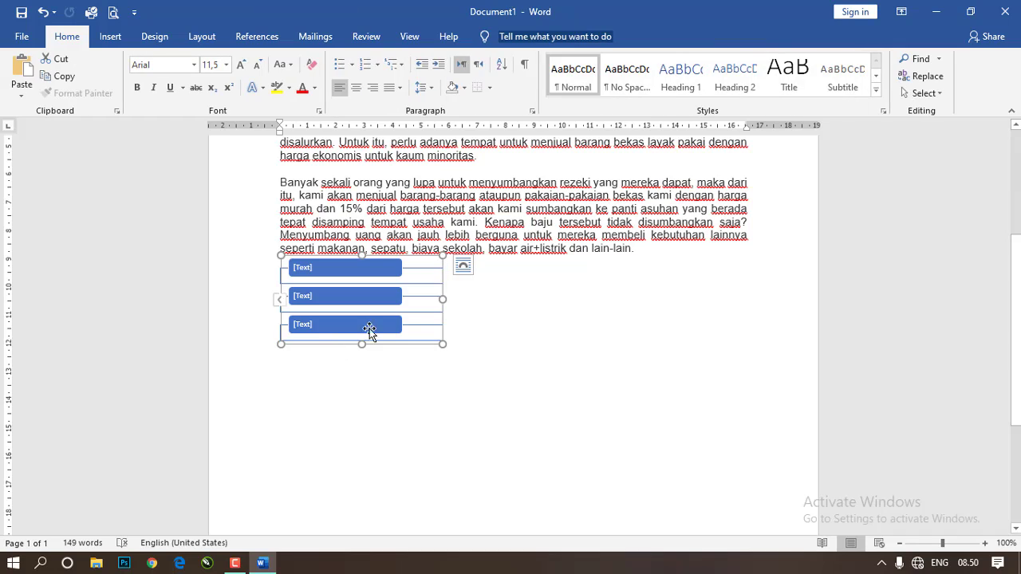
pyautogui.click(669, 254)
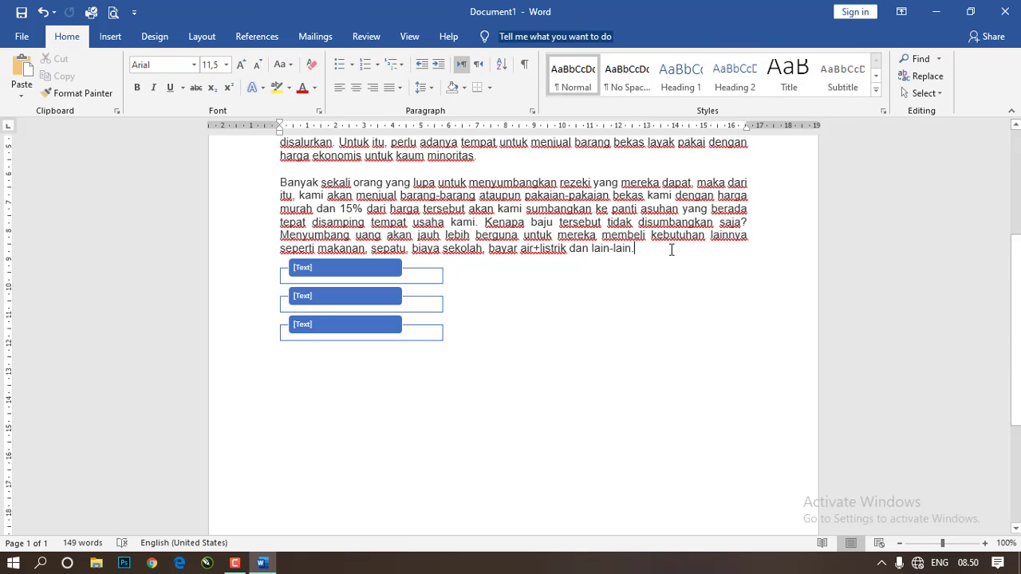
pyautogui.press('Return')
# - Apply the first 3-D SmartArt style to the whole box list graphic
pyautogui.click(351, 284)
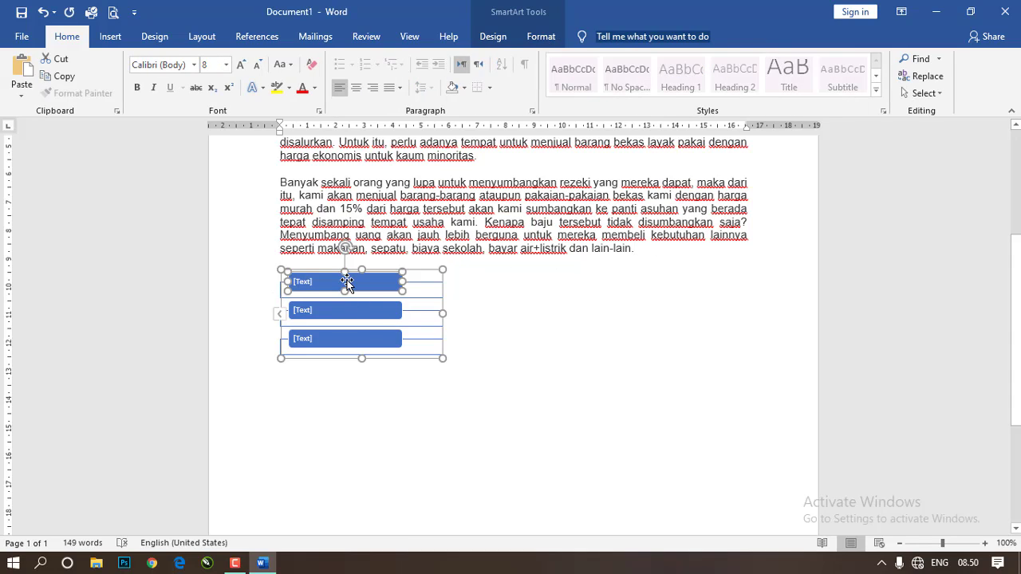
pyautogui.click(540, 36)
pyautogui.click(493, 36)
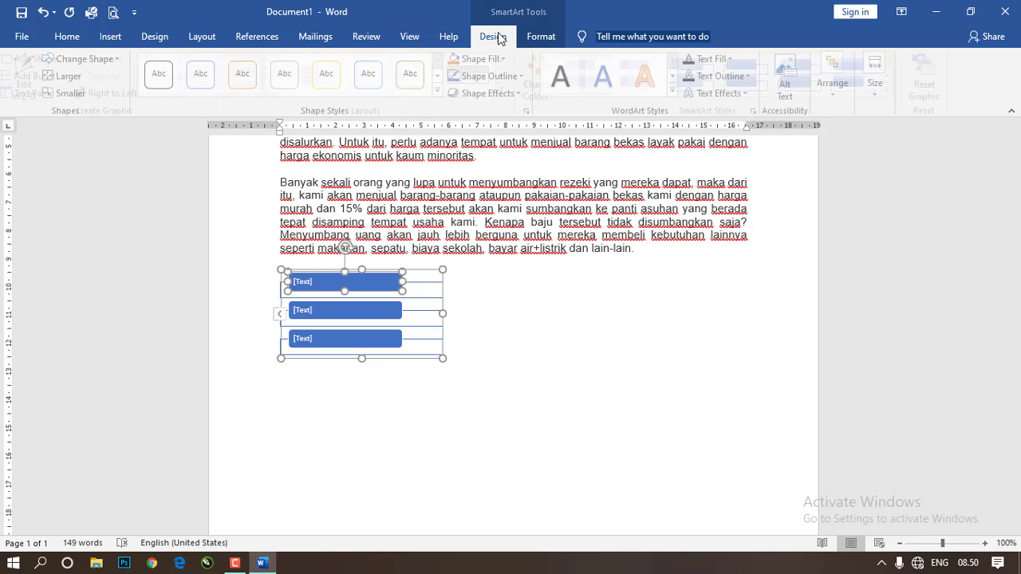
pyautogui.click(429, 272)
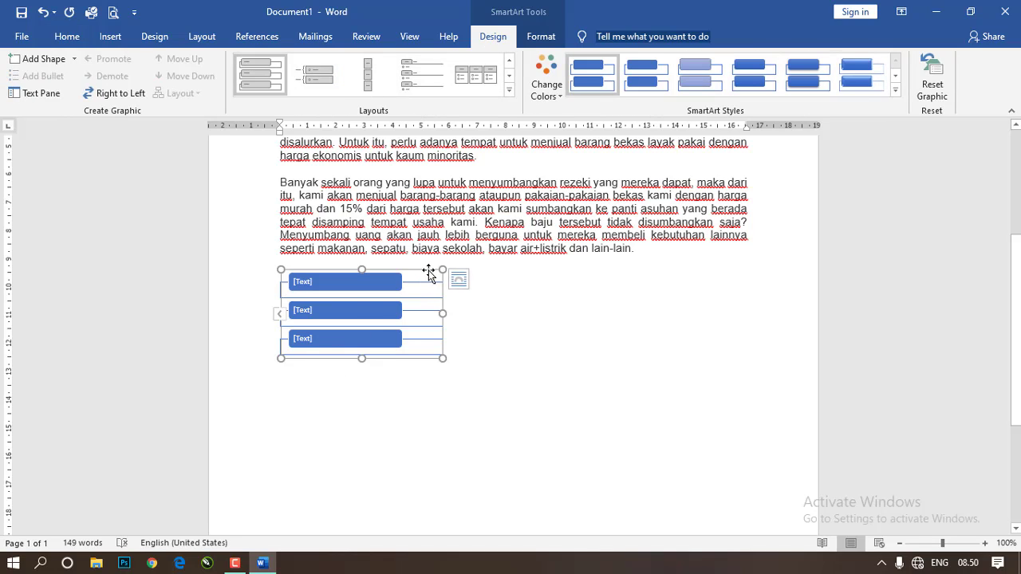
pyautogui.click(895, 90)
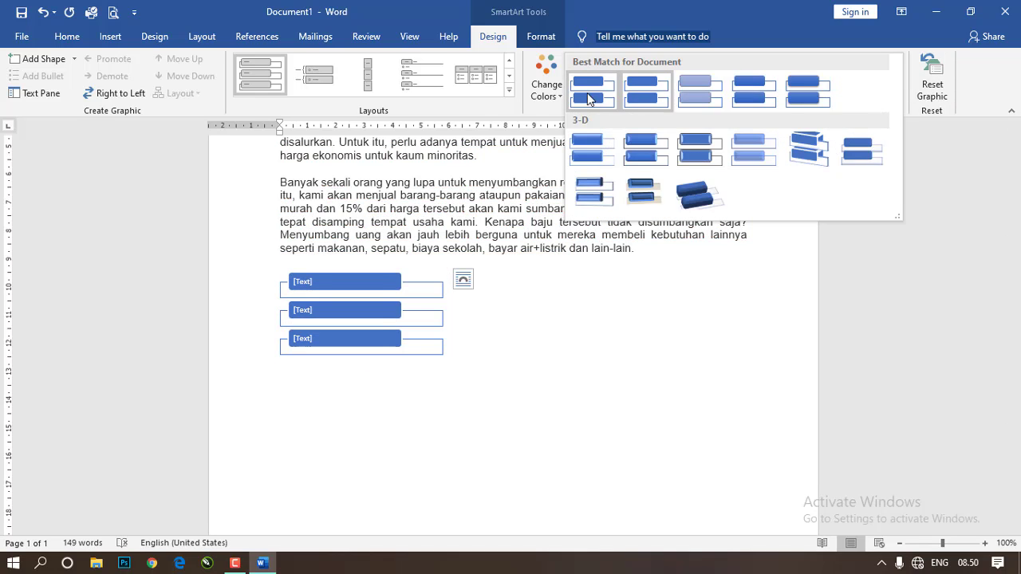
pyautogui.click(592, 149)
# - Fill the three SmartArt boxes with "Pengembangan", "Ekonomi" and "Kerakyatan"
pyautogui.click(353, 282)
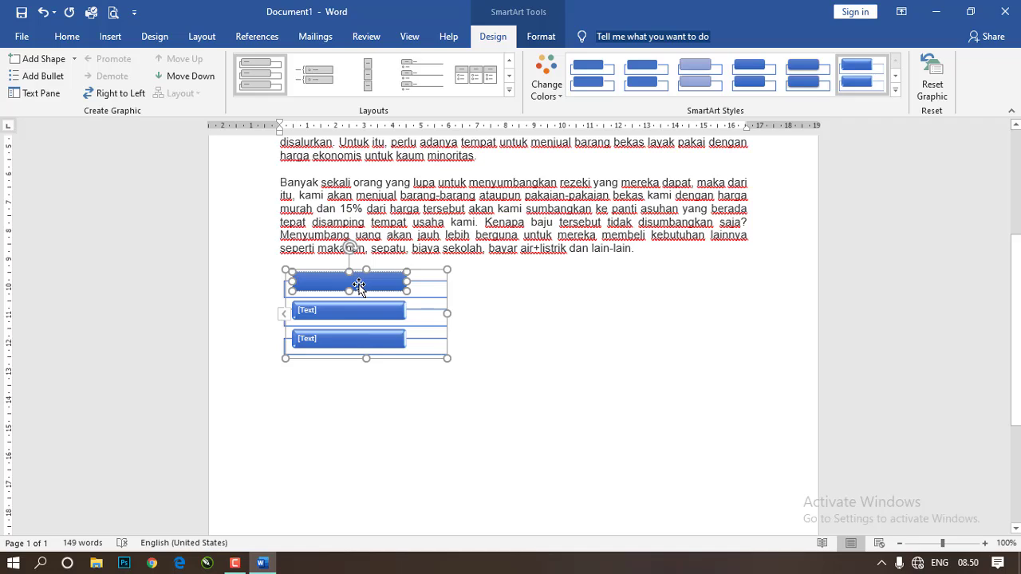
pyautogui.write('PE')
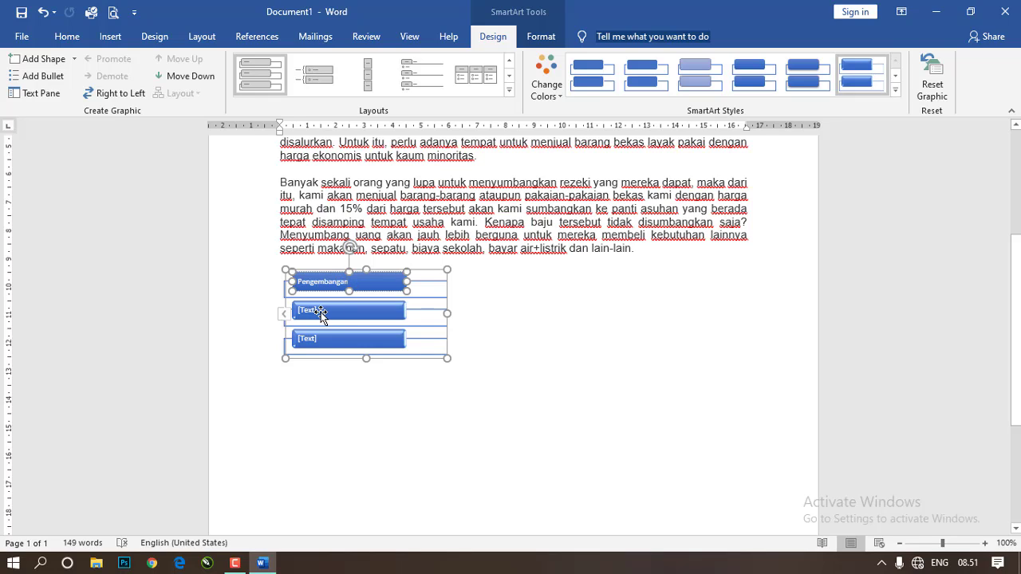
pyautogui.click(340, 312)
pyautogui.write('Ekonomi')
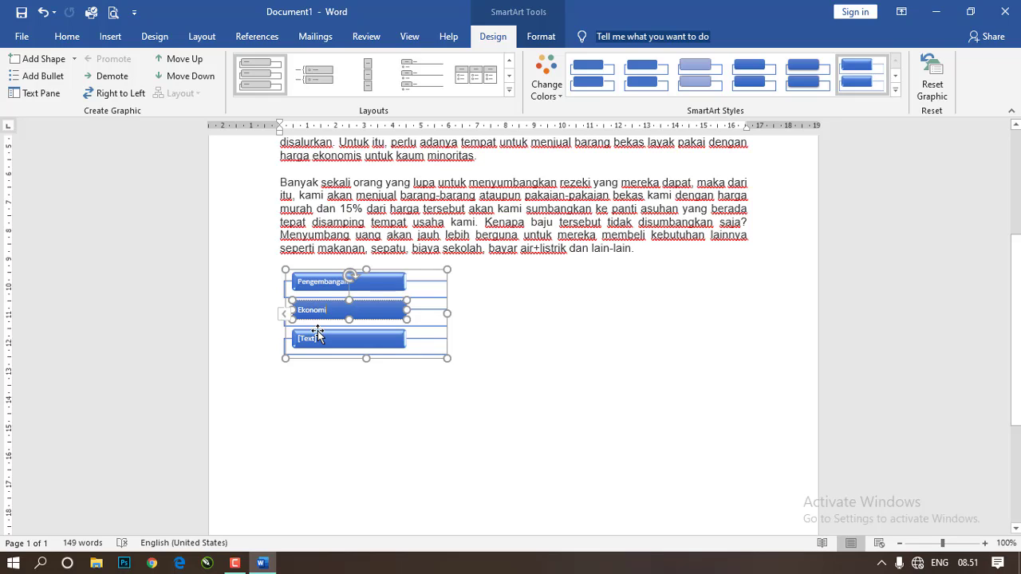
pyautogui.click(314, 339)
pyautogui.write('Kerak')
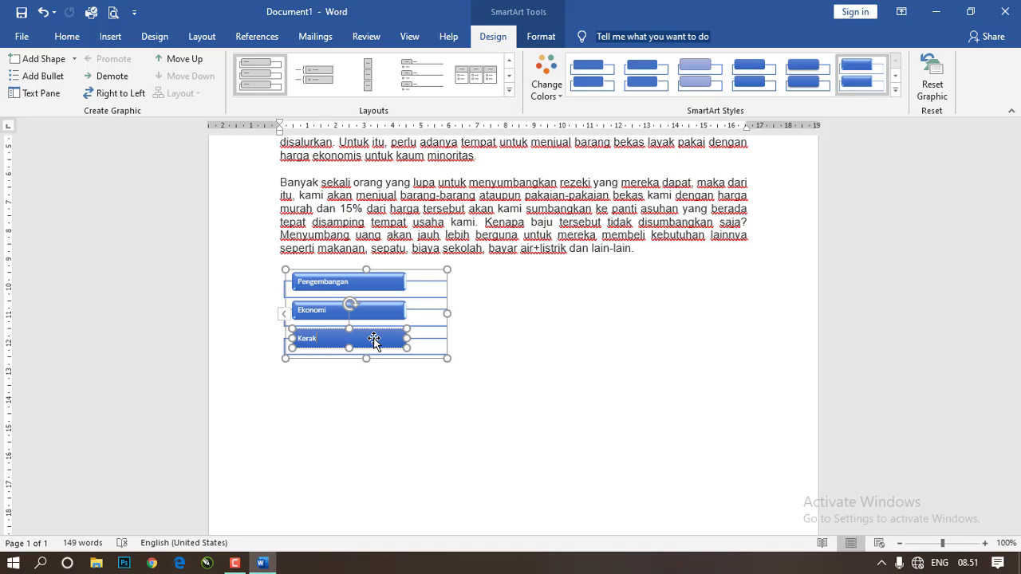
pyautogui.write('yatan')
pyautogui.click(658, 374)
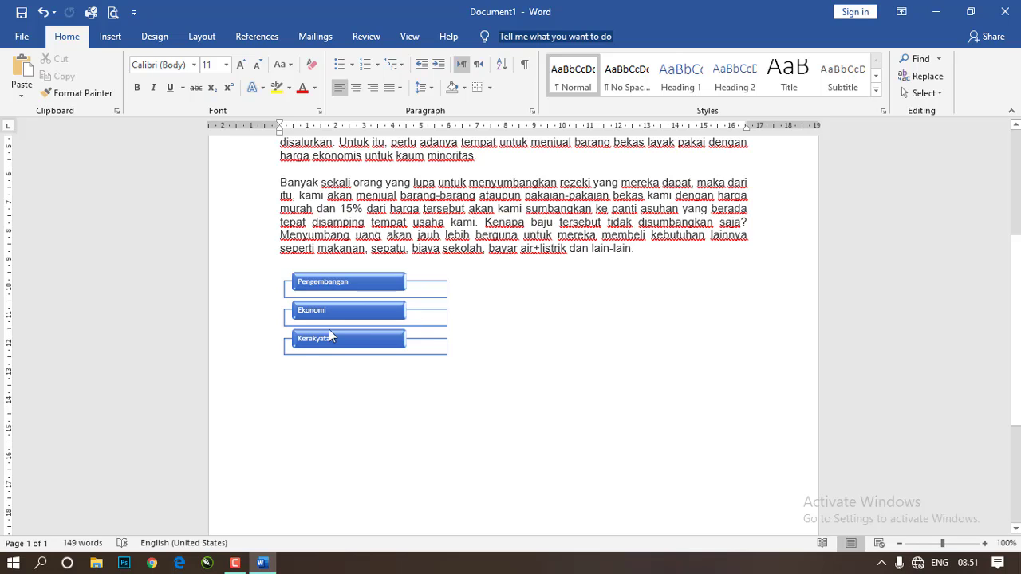
# - Insert WordArt in the second style of the gallery's third row with the text "WORD ART"
pyautogui.scroll(5, 517, 278)
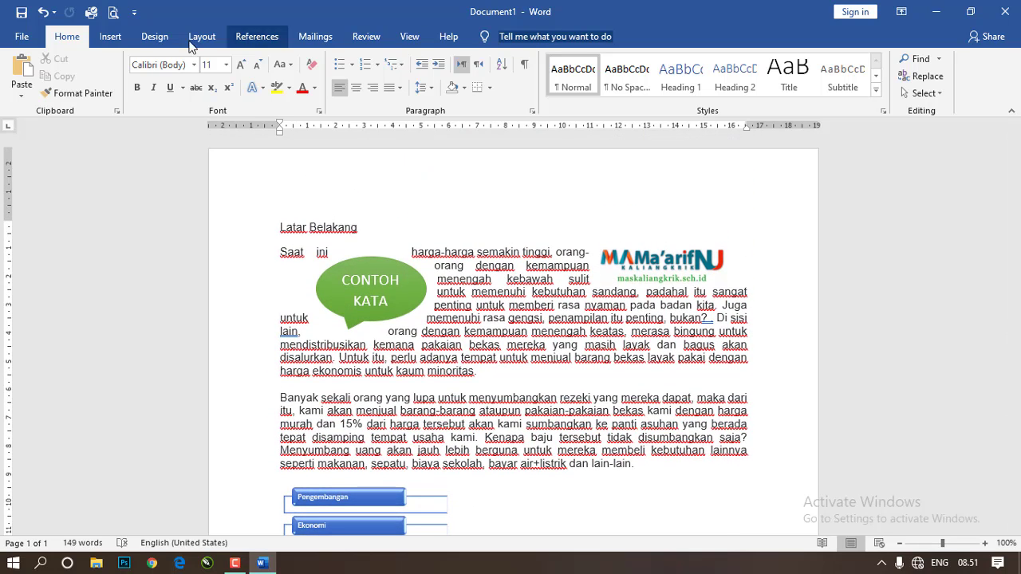
pyautogui.click(110, 36)
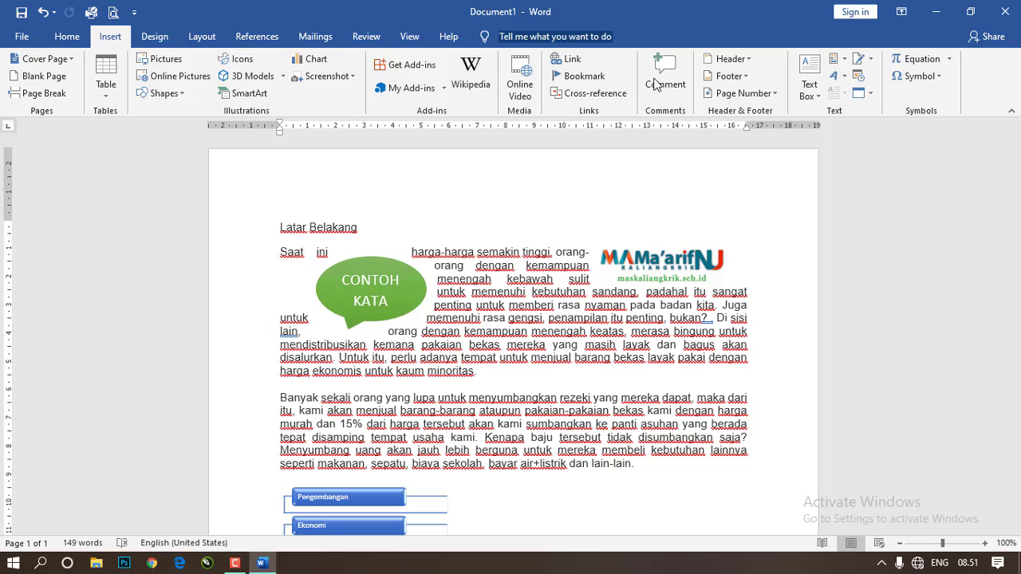
pyautogui.click(836, 76)
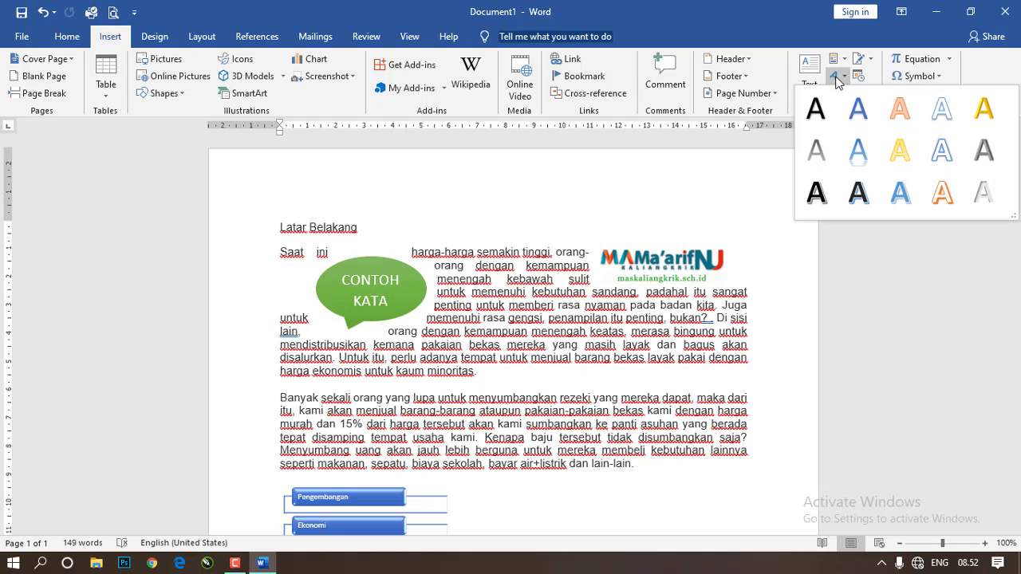
pyautogui.click(858, 194)
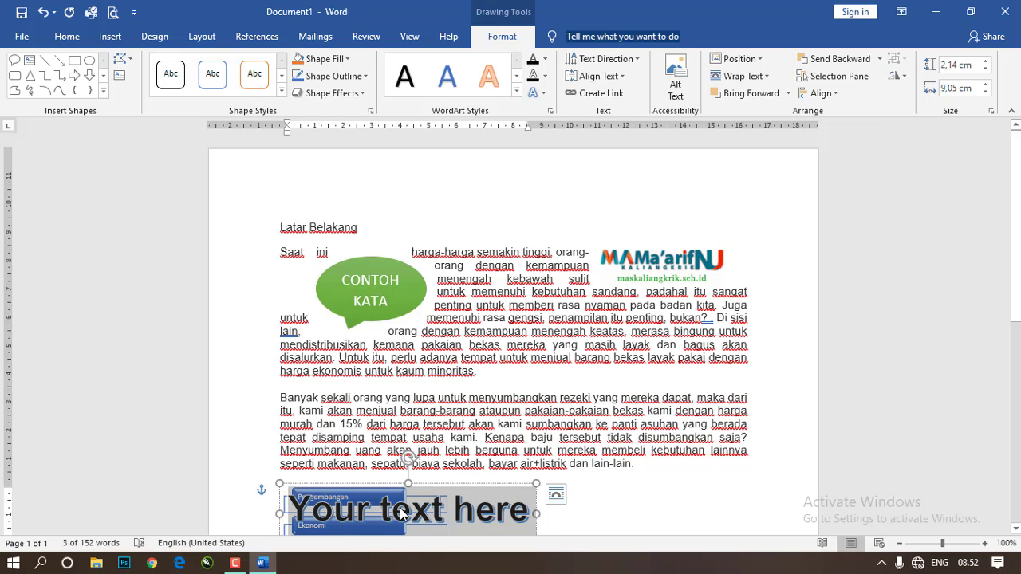
pyautogui.write('WORD')
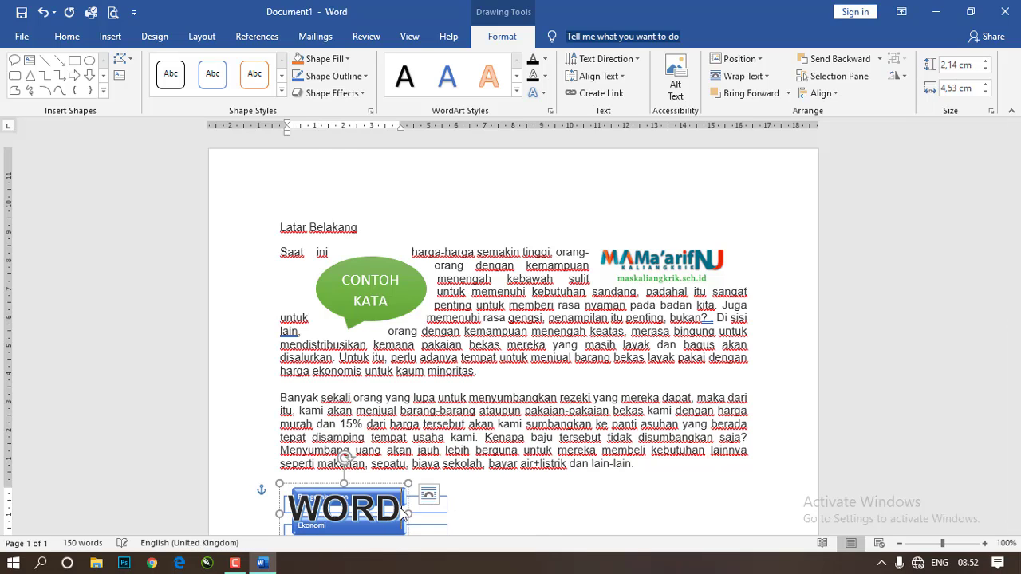
pyautogui.write(' ART')
pyautogui.scroll(-1, 467, 511)
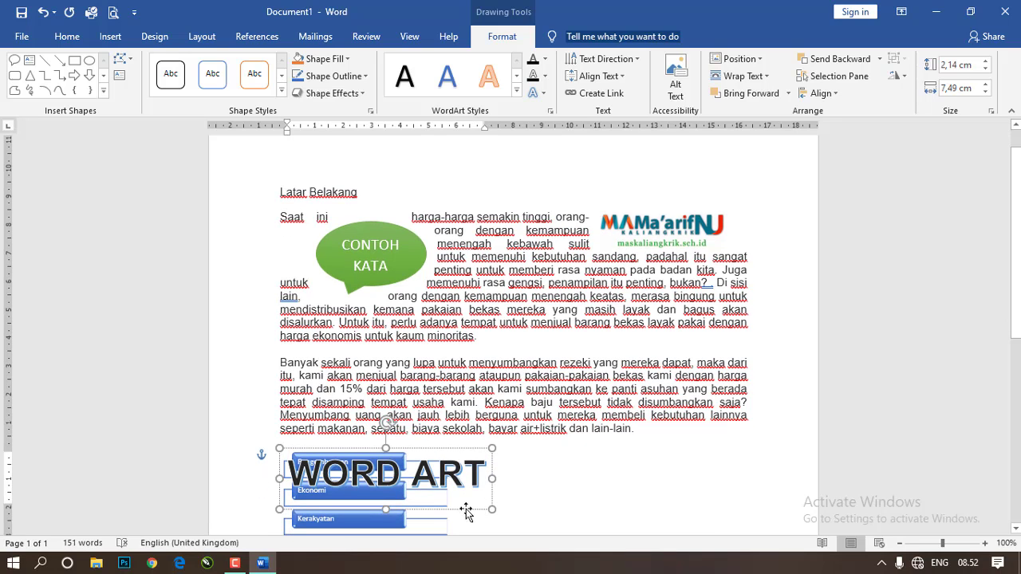
# - Apply the first style in the third row to the WordArt and move it over the lower lines of the first paragraph
pyautogui.moveTo(445, 452); pyautogui.dragTo(623, 335)
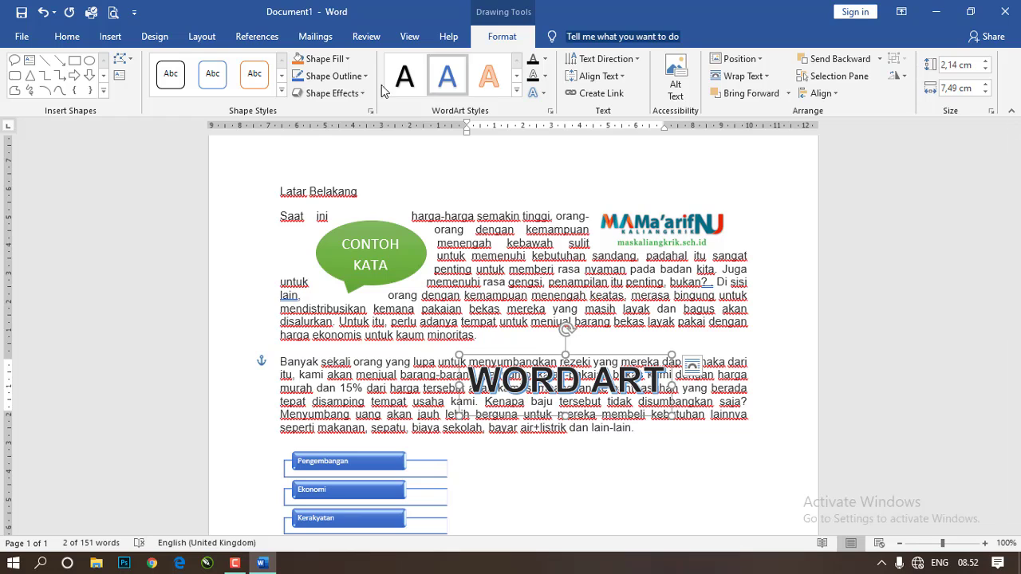
pyautogui.click(516, 91)
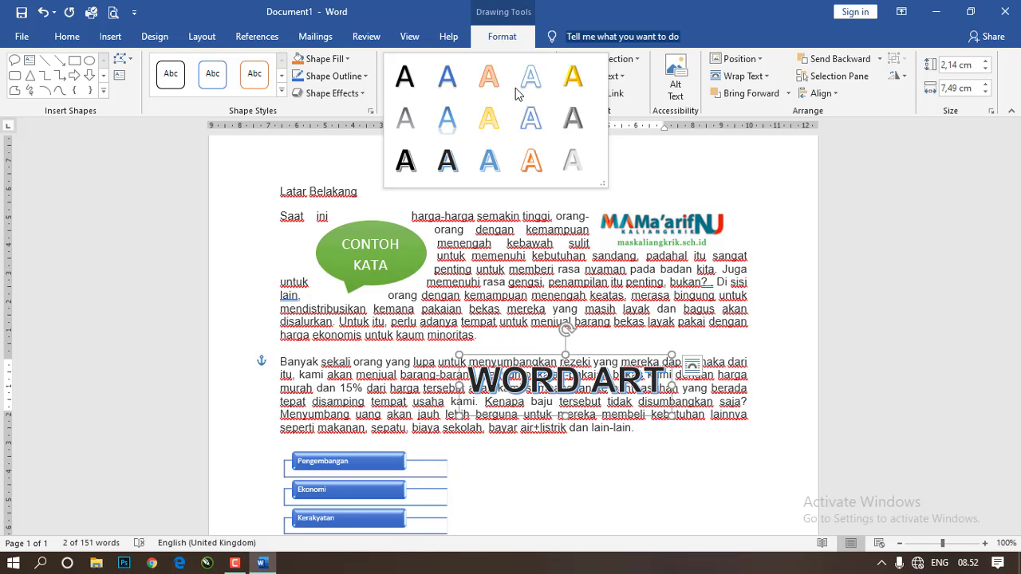
pyautogui.click(406, 164)
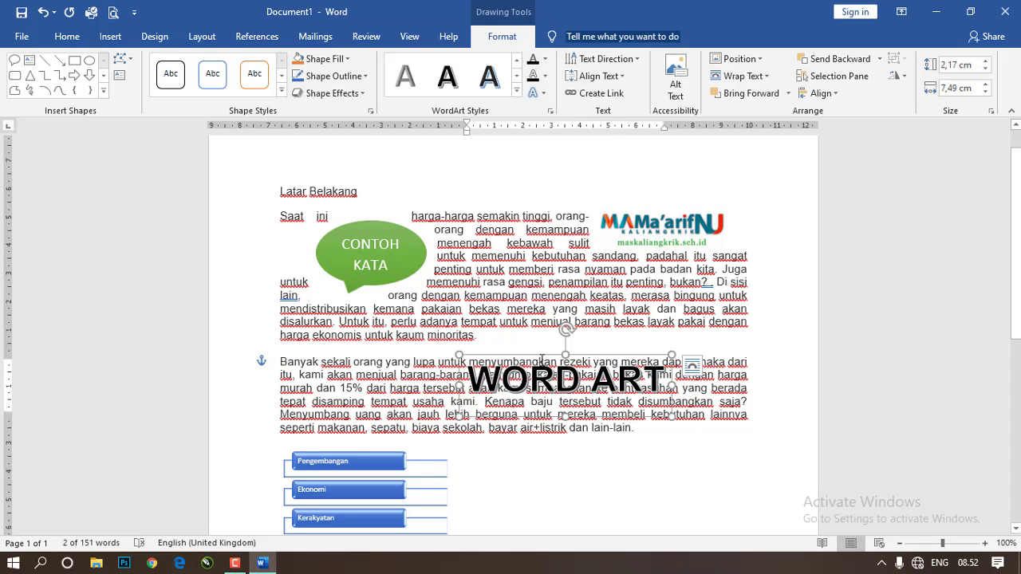
pyautogui.moveTo(541, 356); pyautogui.dragTo(544, 283)
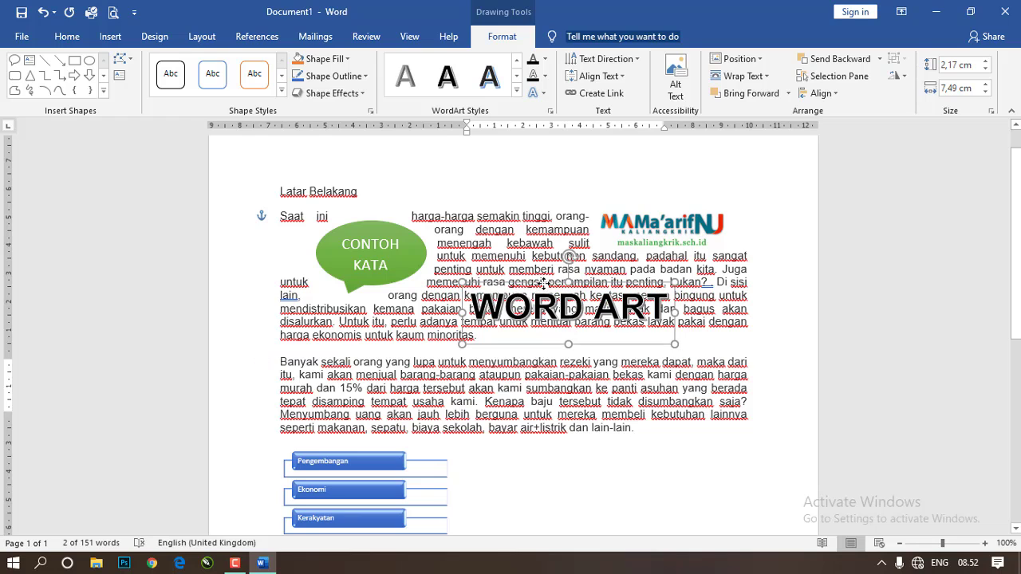
# - Give the WordArt text a dark blue fill and a dark green outline
pyautogui.click(545, 60)
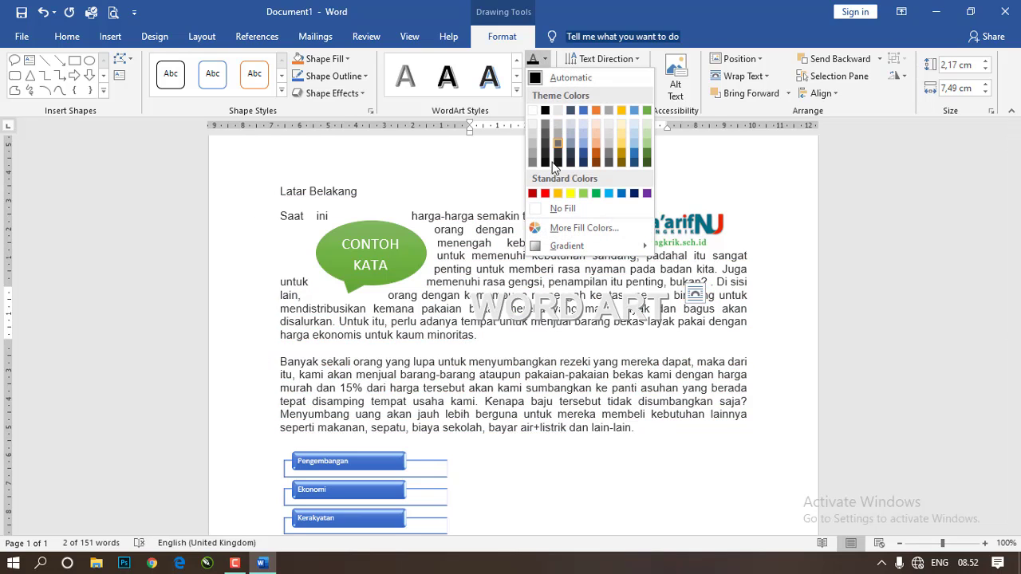
pyautogui.click(638, 158)
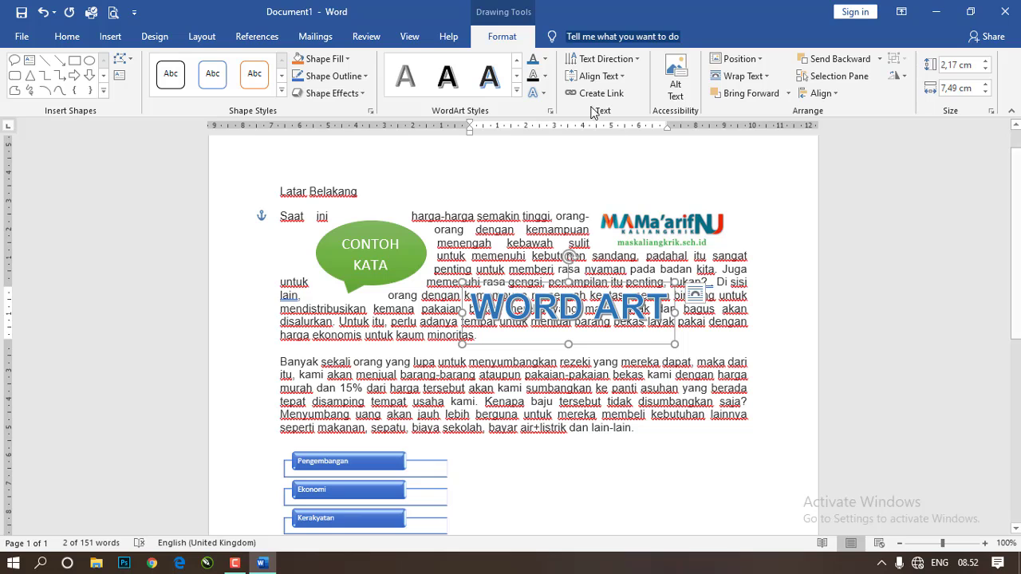
pyautogui.click(545, 76)
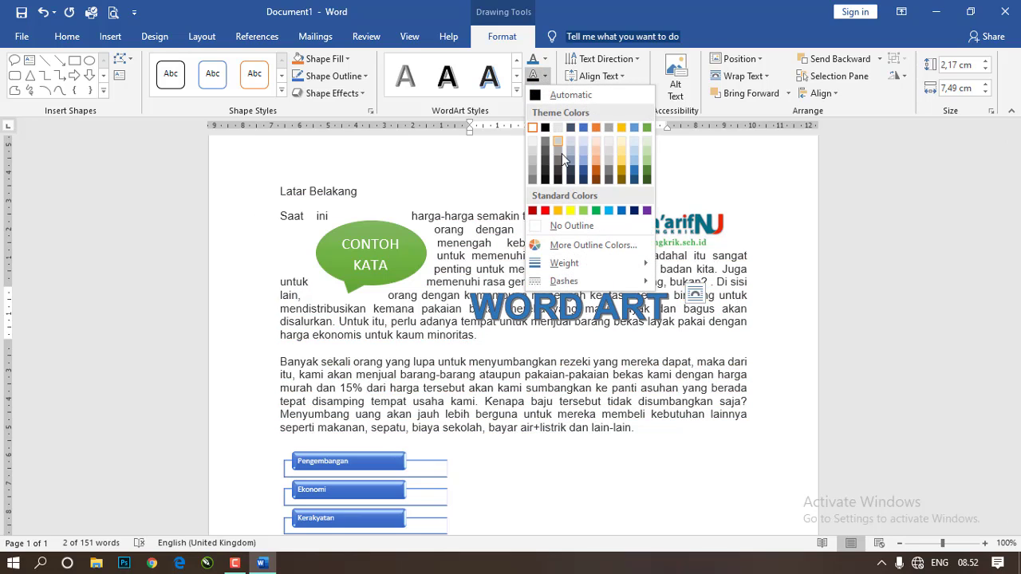
pyautogui.click(648, 169)
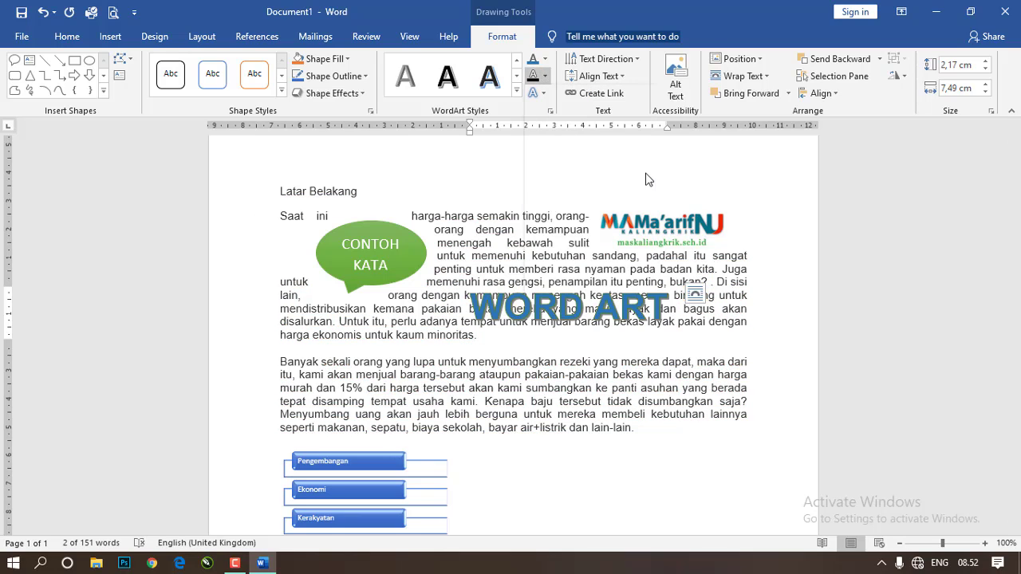
# - Apply the middle preset of the Outer shadow group to the WordArt text
pyautogui.click(533, 94)
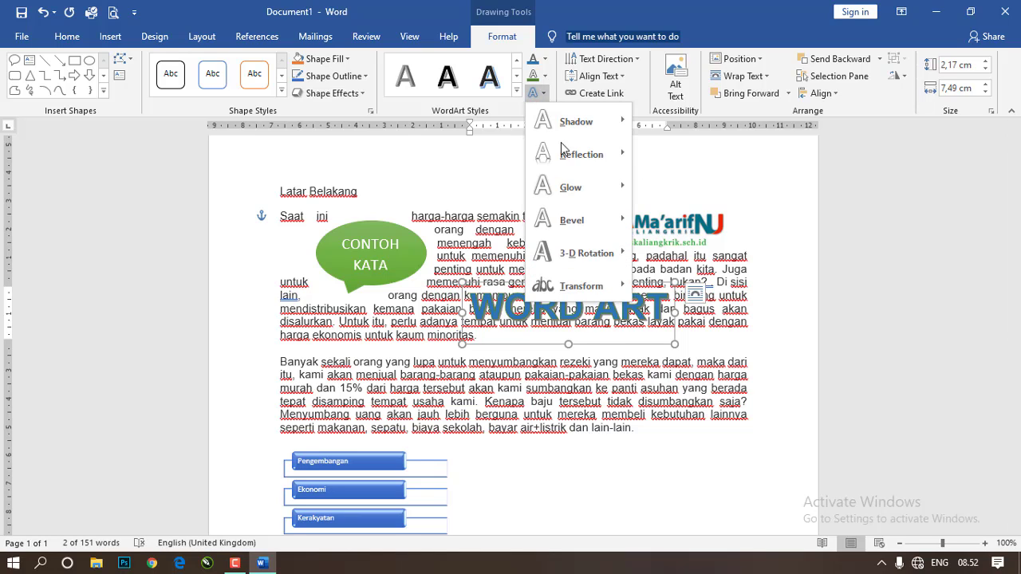
pyautogui.moveTo(569, 162)
pyautogui.moveTo(563, 119)
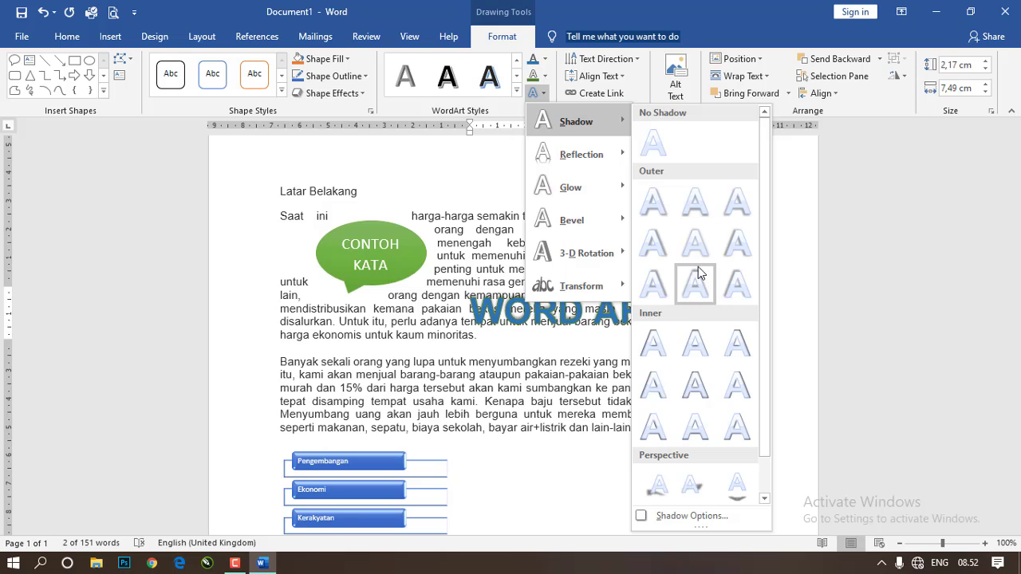
pyautogui.click(695, 247)
# - Try a slanted 3-D rotation preset on the WordArt and shift it slightly down toward the second paragraph
pyautogui.click(545, 94)
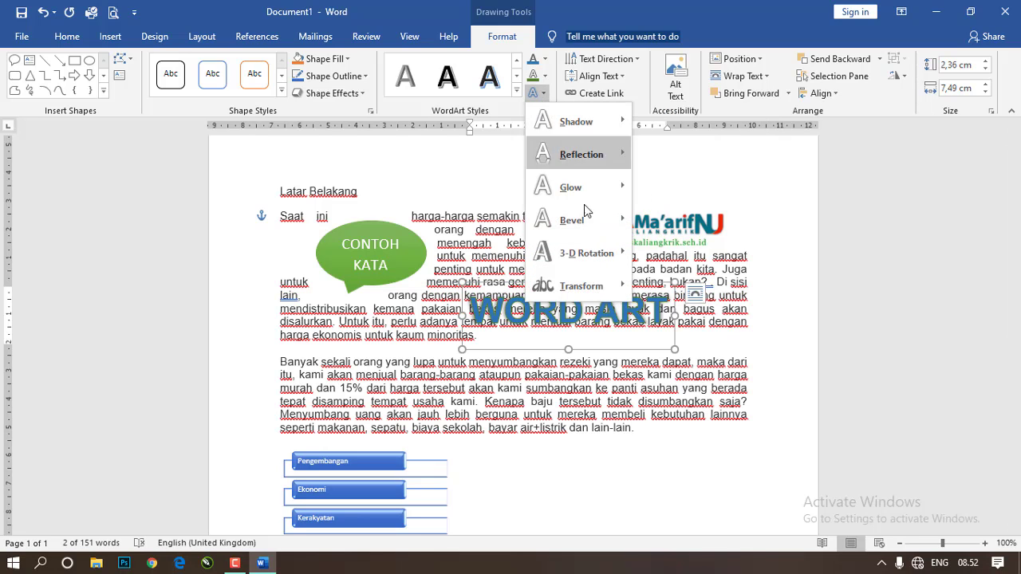
pyautogui.moveTo(593, 257)
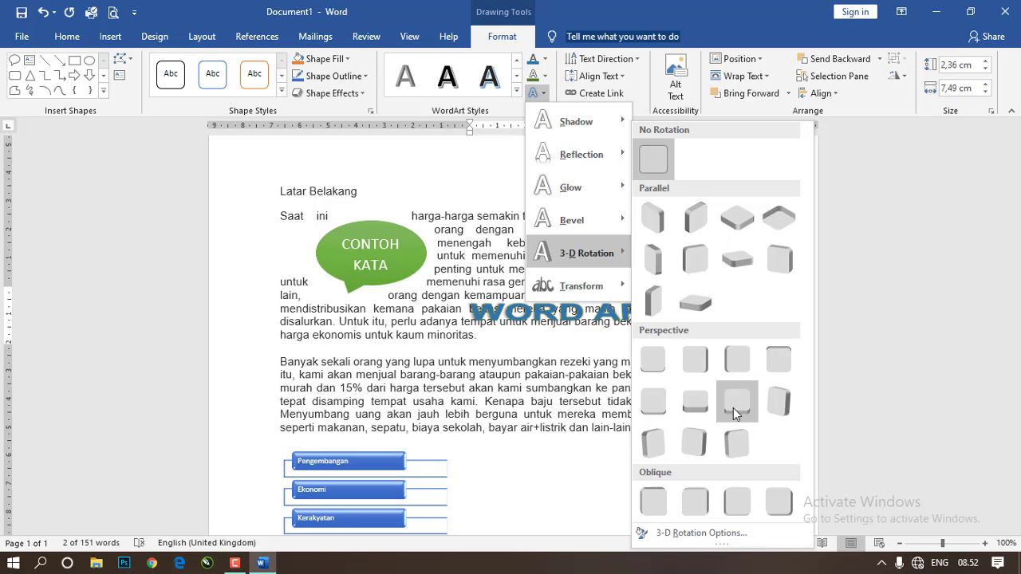
pyautogui.click(737, 501)
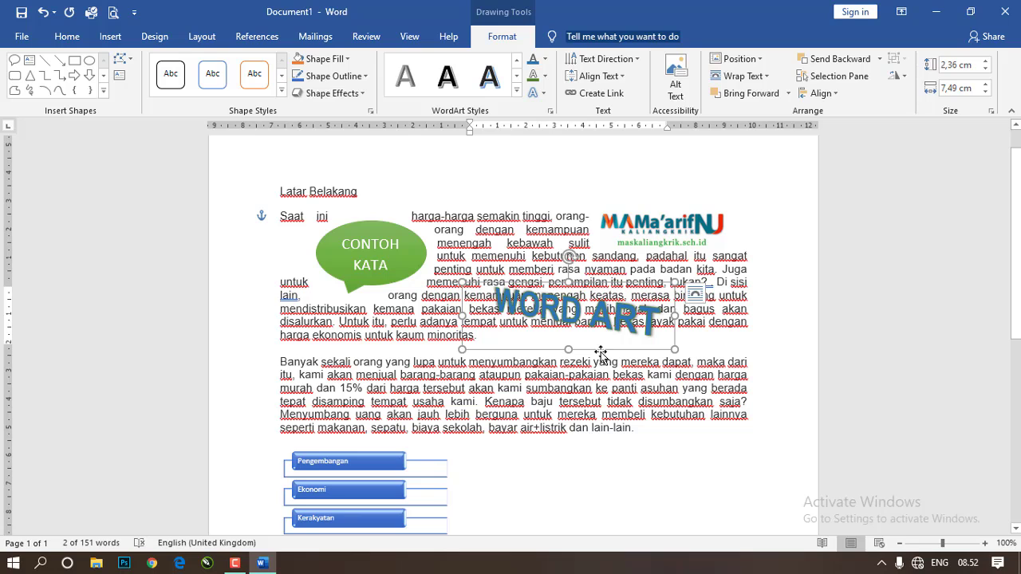
pyautogui.moveTo(601, 352); pyautogui.dragTo(572, 378)
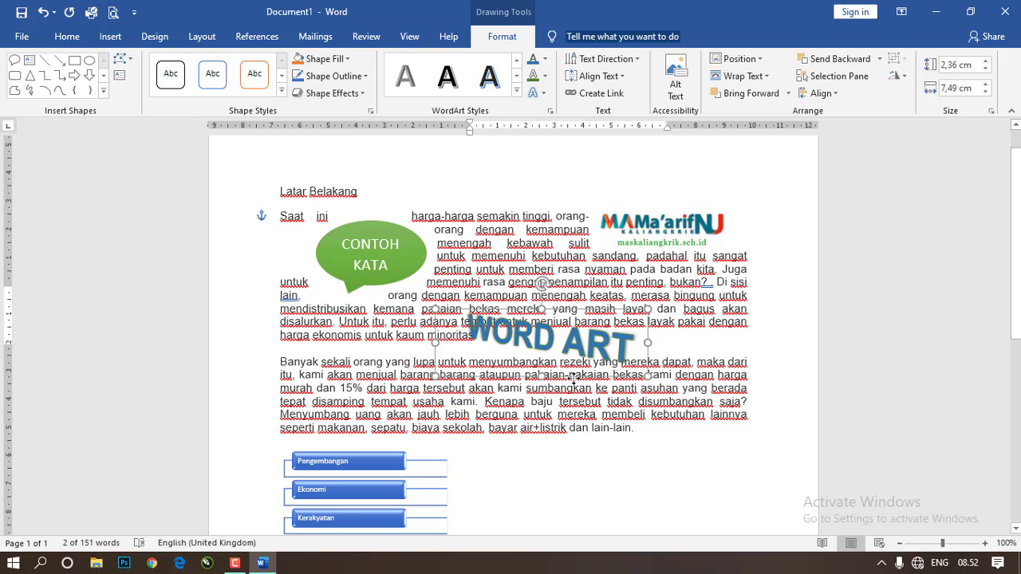
# - Preview the Transform effects and try the first Parallel 3-D rotation in the second row on the WordArt
pyautogui.click(546, 94)
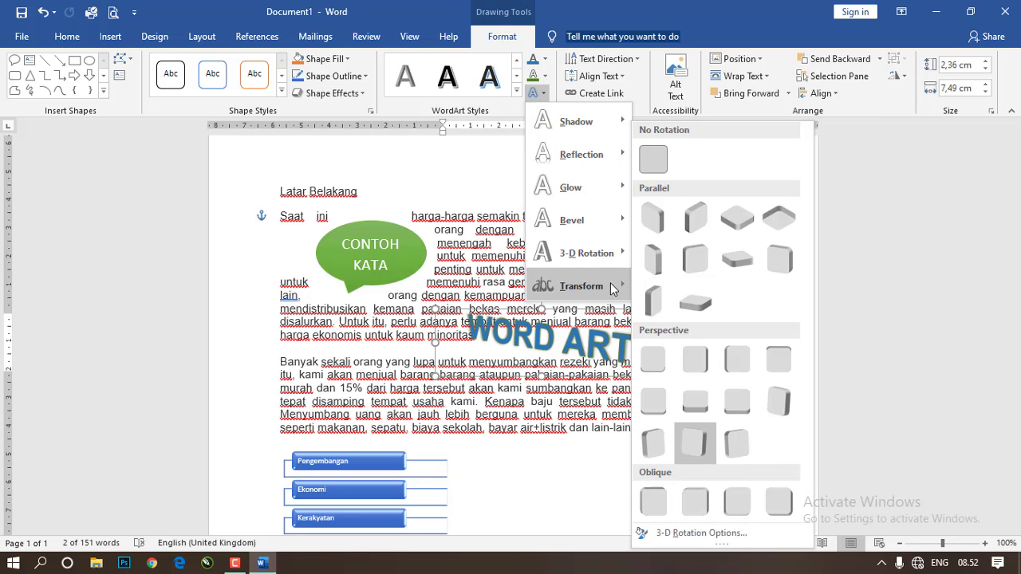
pyautogui.moveTo(613, 289)
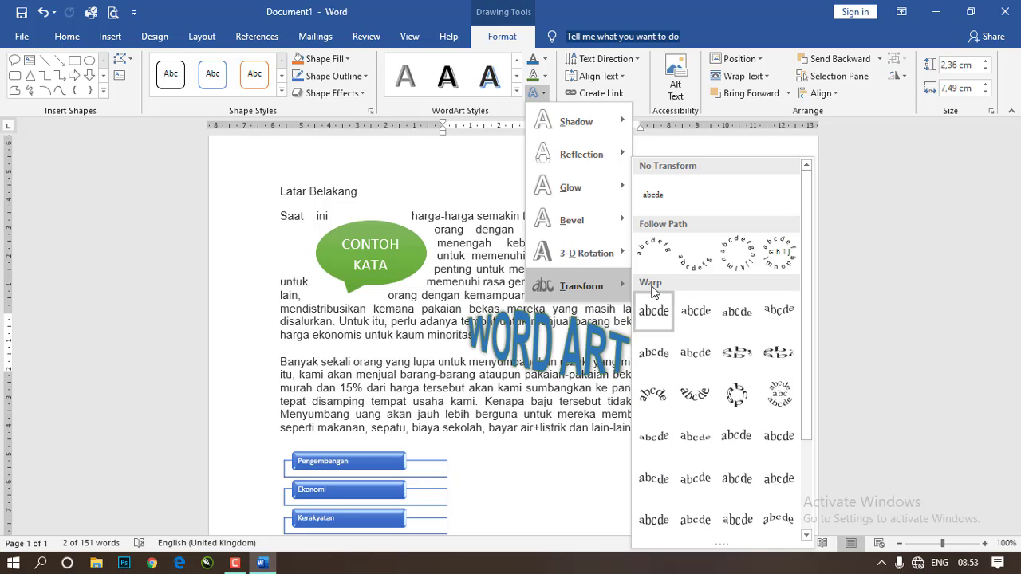
pyautogui.moveTo(615, 257)
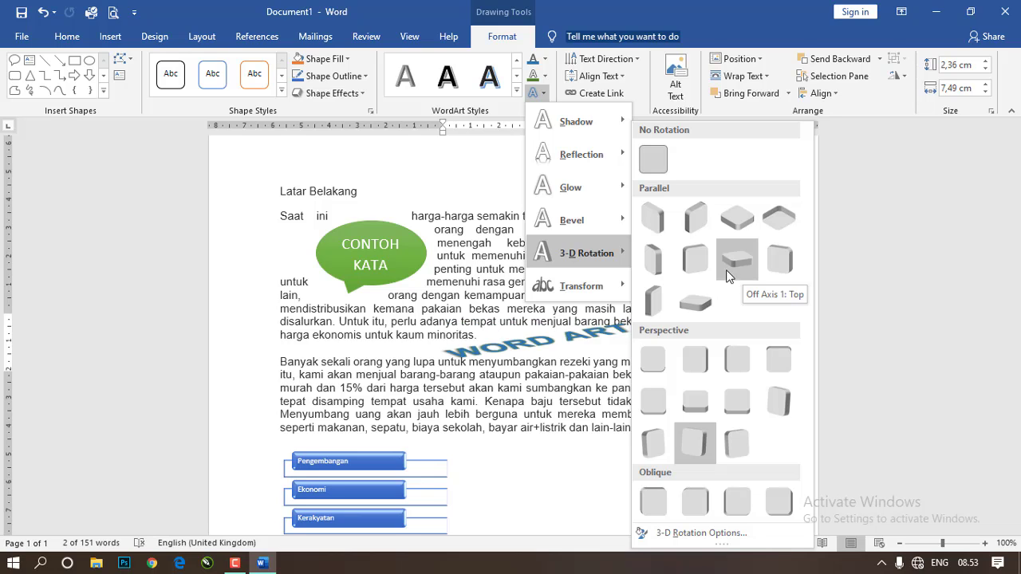
pyautogui.click(660, 265)
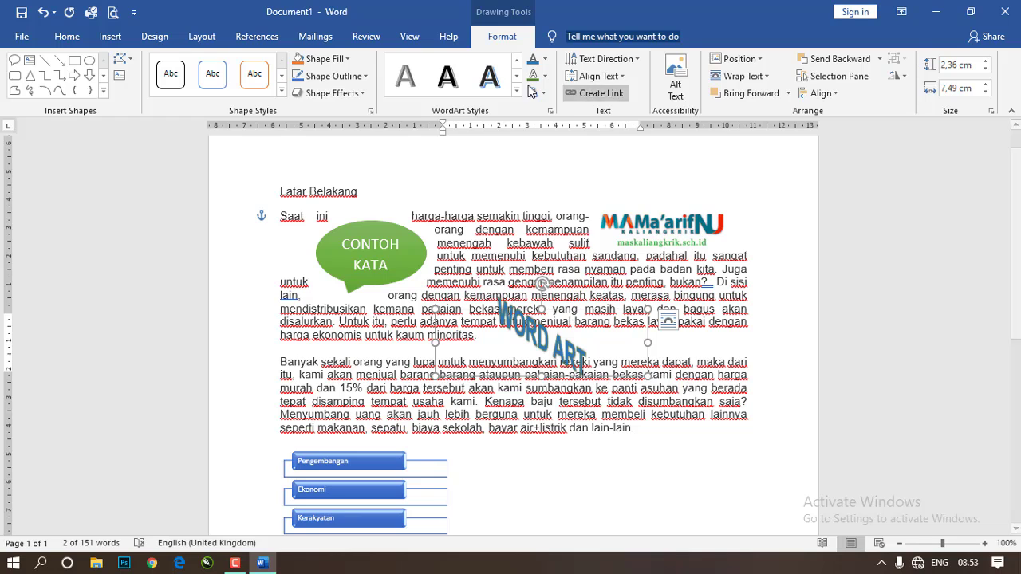
# - Apply the second Perspective 3-D rotation preset to the WordArt and move it back up over the end of the first paragraph
pyautogui.click(533, 94)
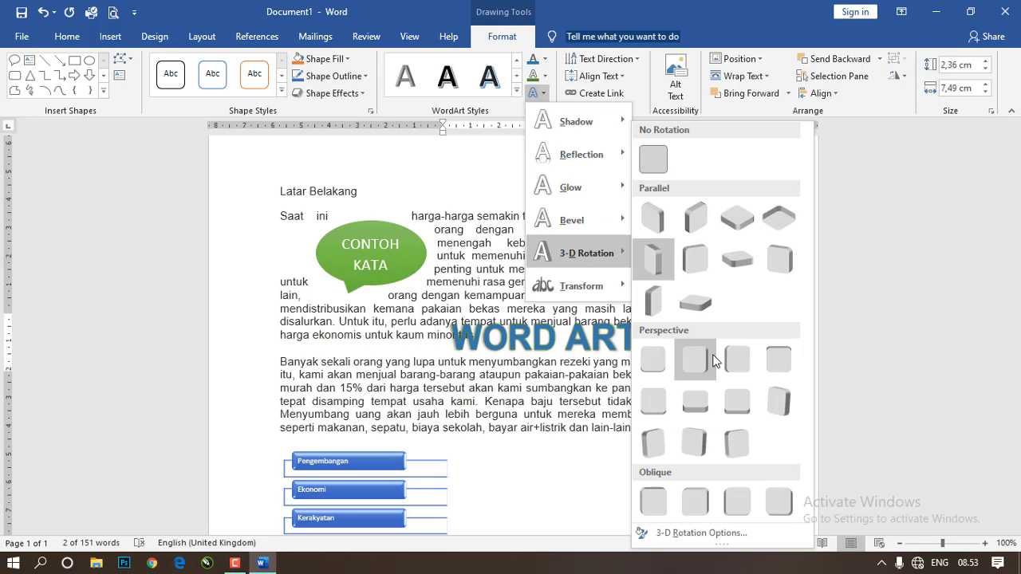
pyautogui.click(712, 360)
pyautogui.moveTo(564, 383); pyautogui.dragTo(594, 368)
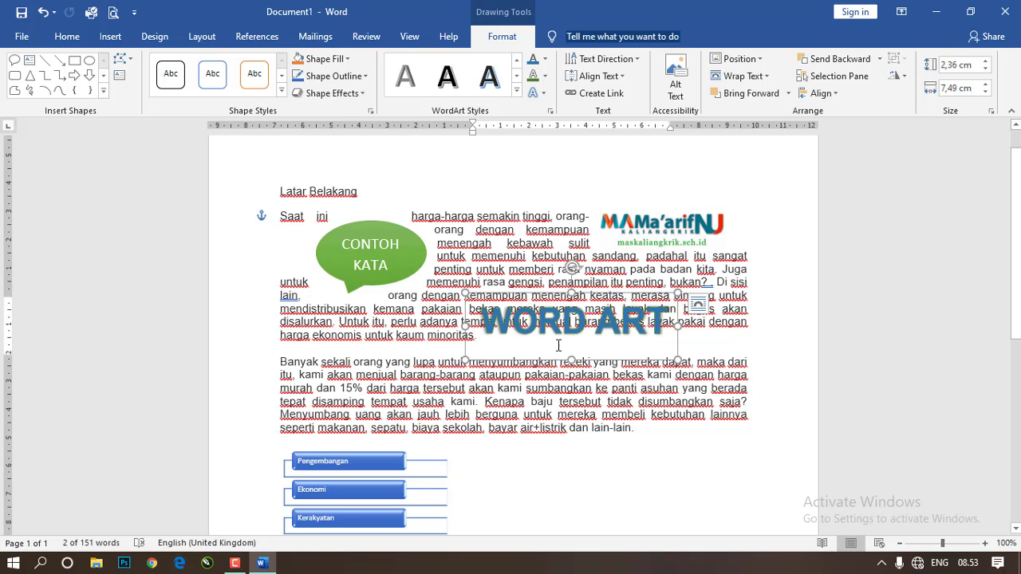
pyautogui.click(491, 216)
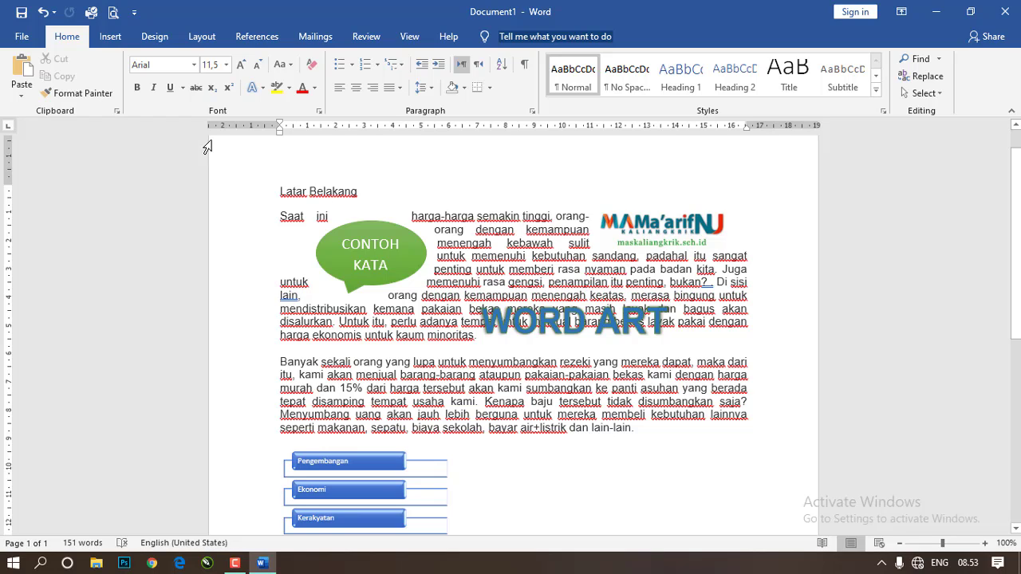
# - Start saving the new document and choose the INFORMATIKA folder on Local Disk (D:) as its location
pyautogui.click(21, 38)
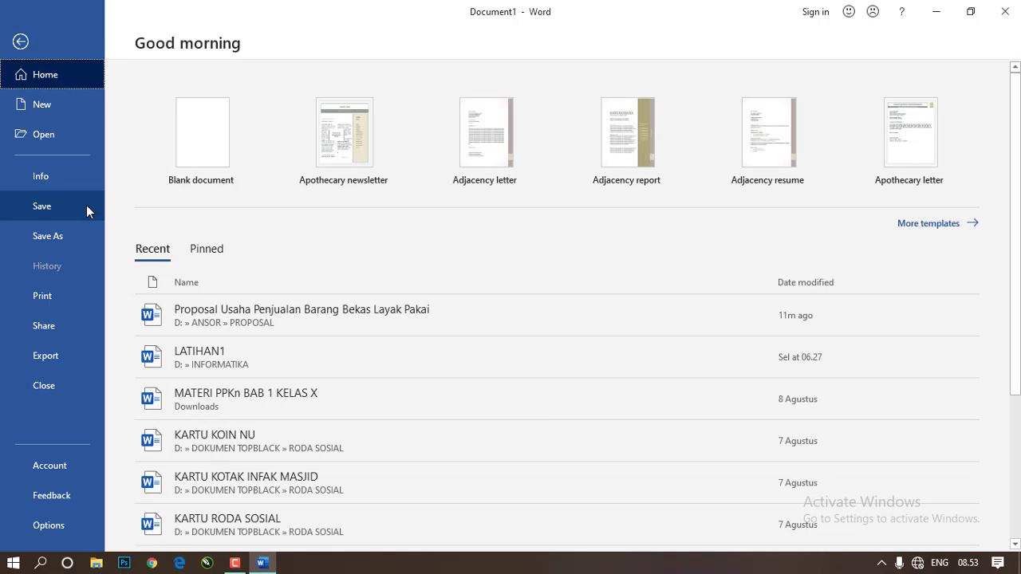
pyautogui.click(44, 203)
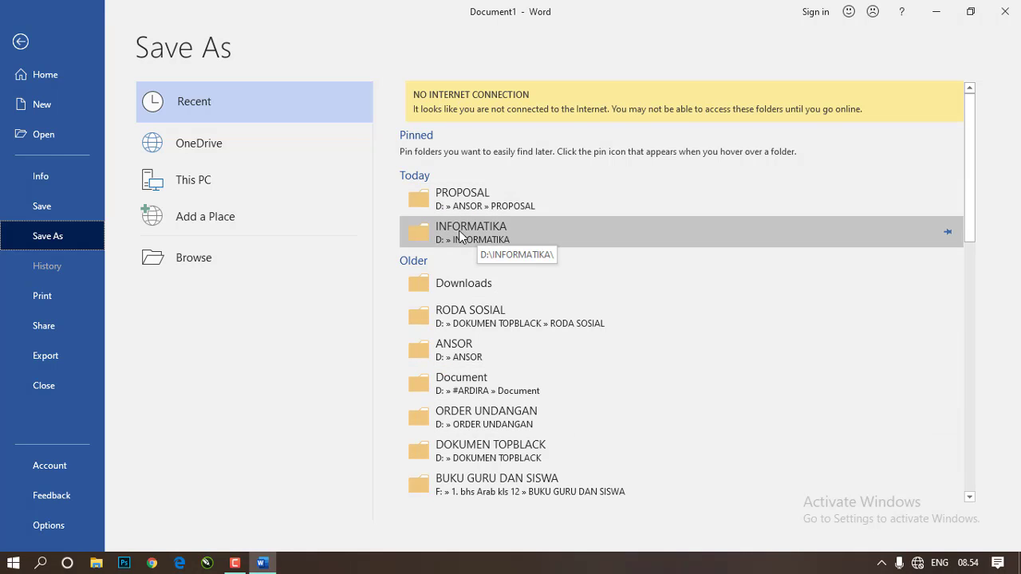
pyautogui.click(177, 260)
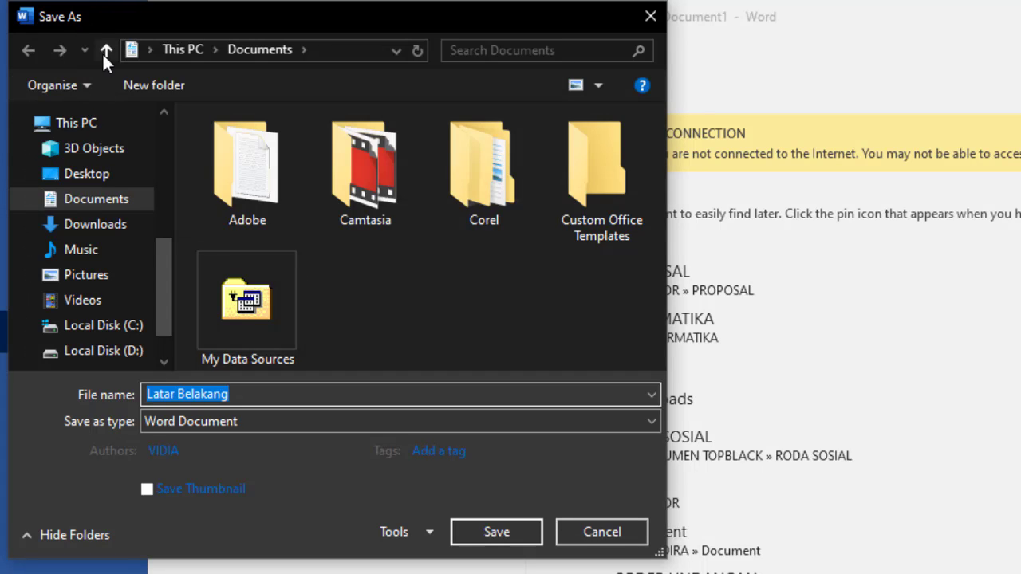
pyautogui.click(94, 351)
pyautogui.scroll(-6, 307, 270)
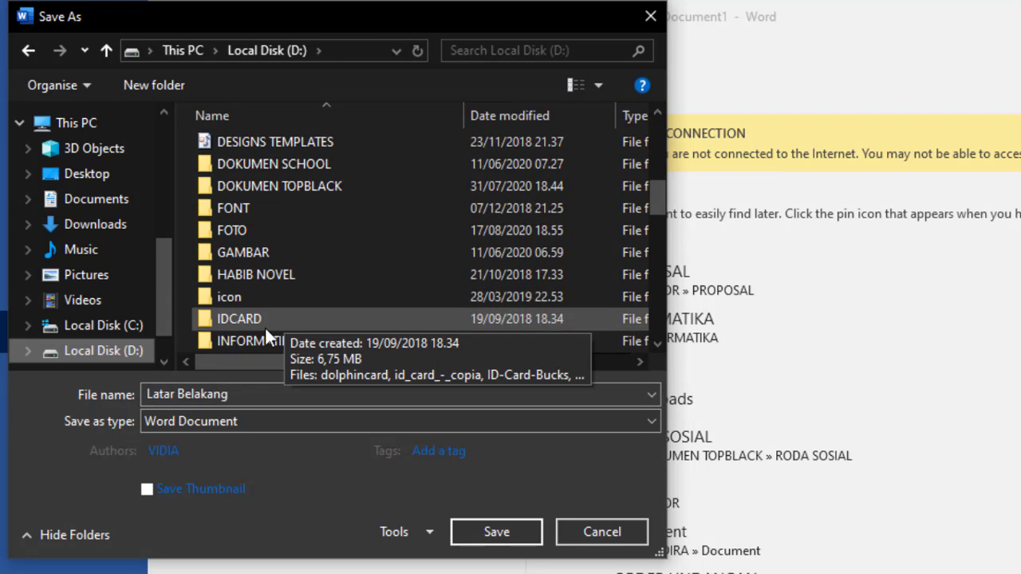
pyautogui.doubleClick(229, 341)
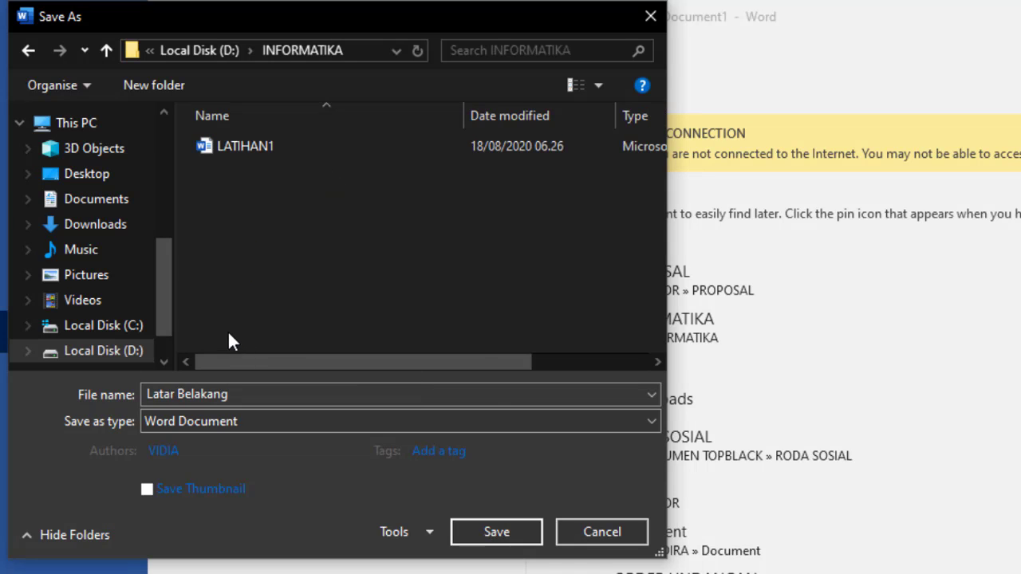
# - Replace the suggested file name with CONTOH DOKUMEN
pyautogui.click(309, 395)
pyautogui.click(249, 396)
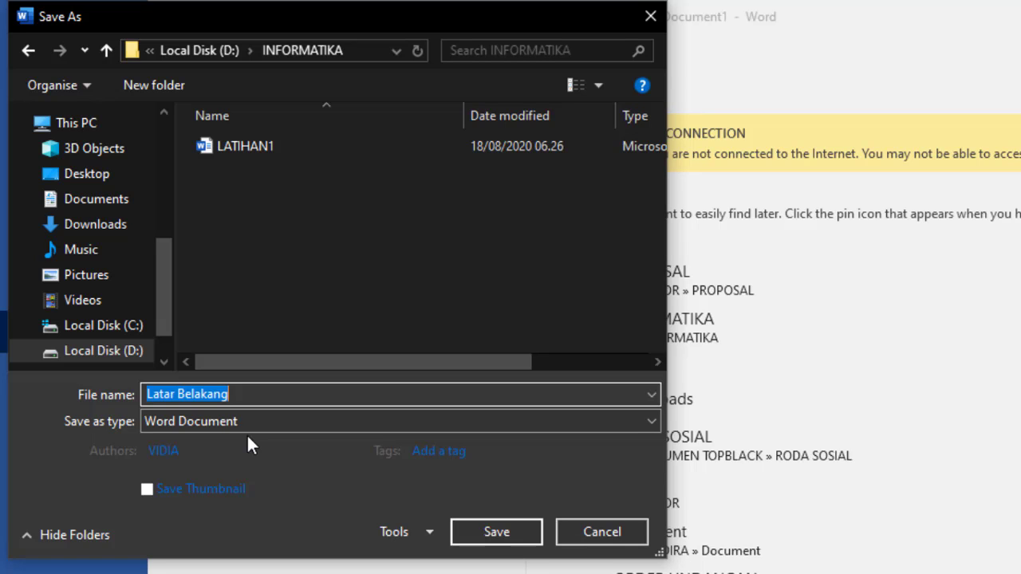
pyautogui.write('CONTOJ')
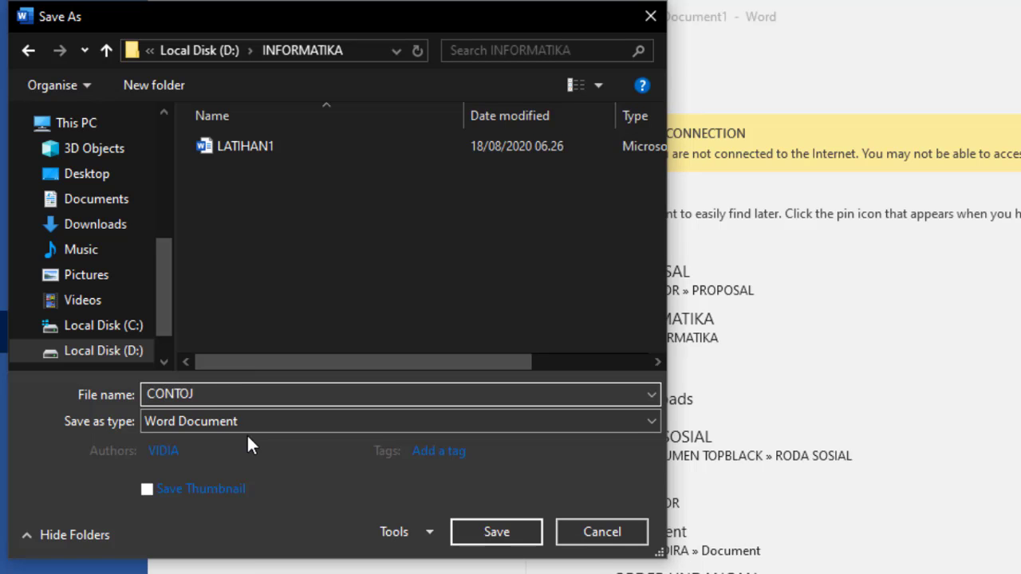
pyautogui.press('BackSpace')
pyautogui.write('H DOKUMEN')
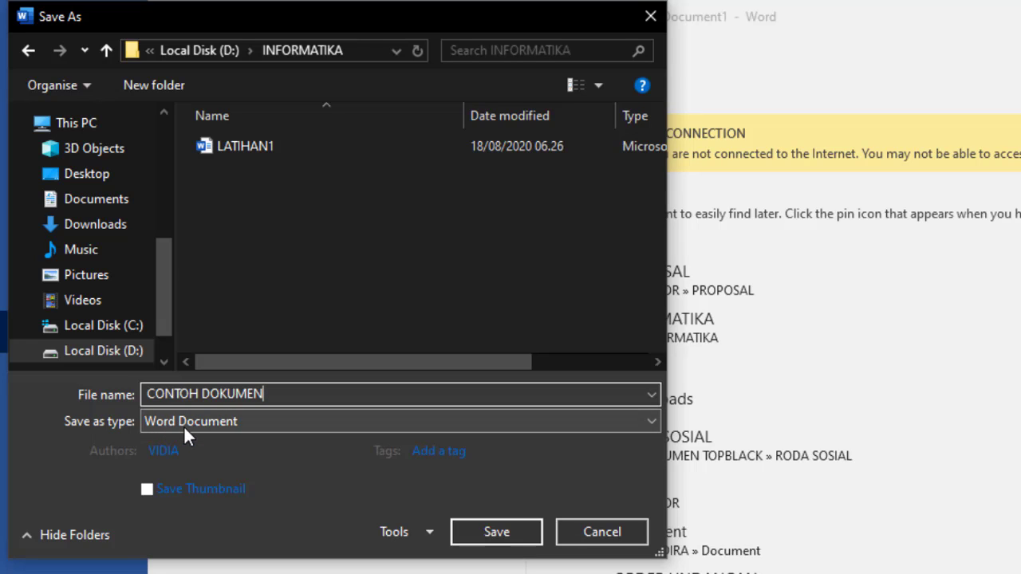
# - Try Word 97-2003 Document as the file type for CONTOH DOKUMEN, and set it back to Word Document
pyautogui.click(230, 422)
pyautogui.click(228, 422)
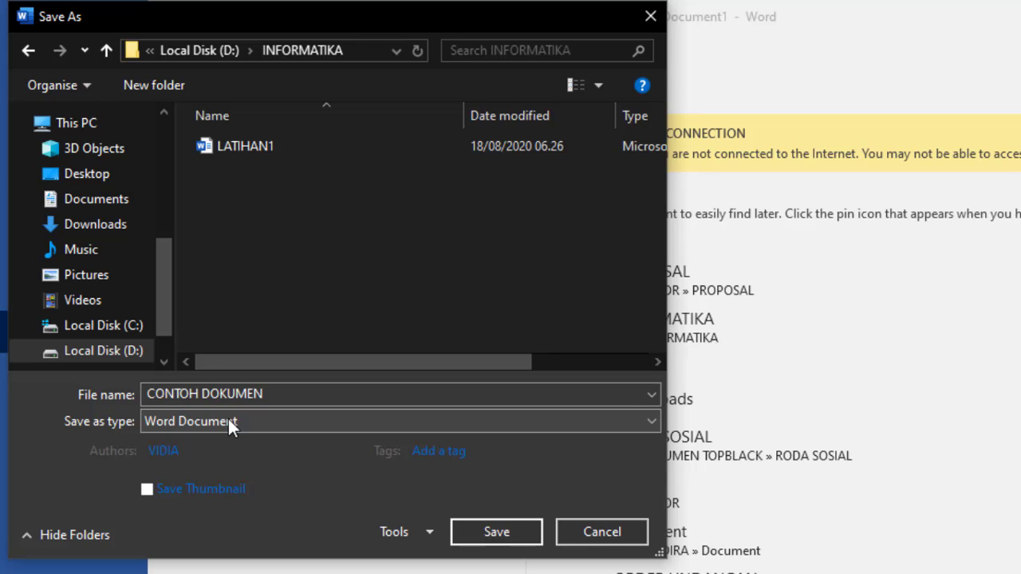
pyautogui.click(228, 422)
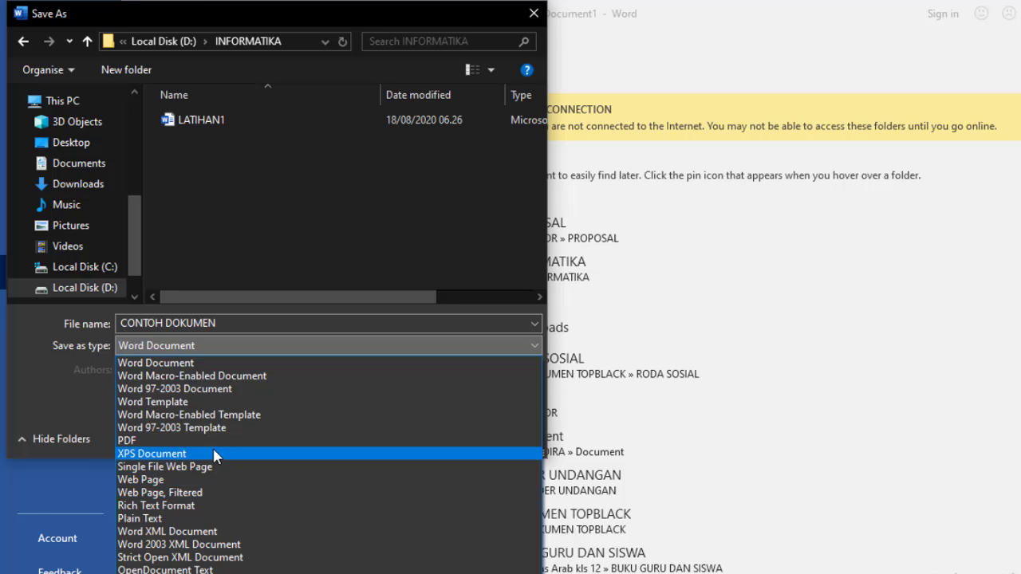
pyautogui.click(194, 389)
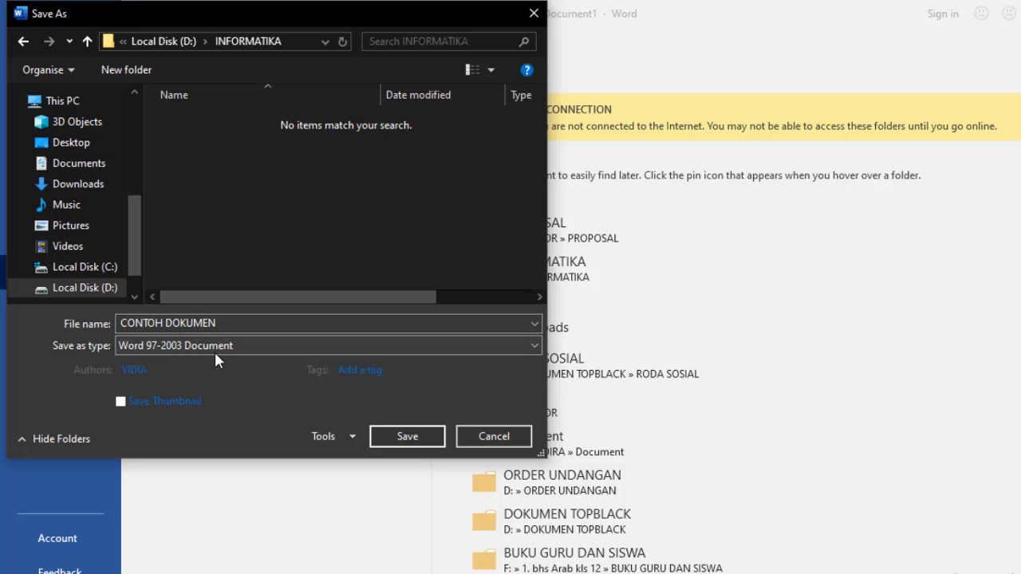
pyautogui.click(240, 354)
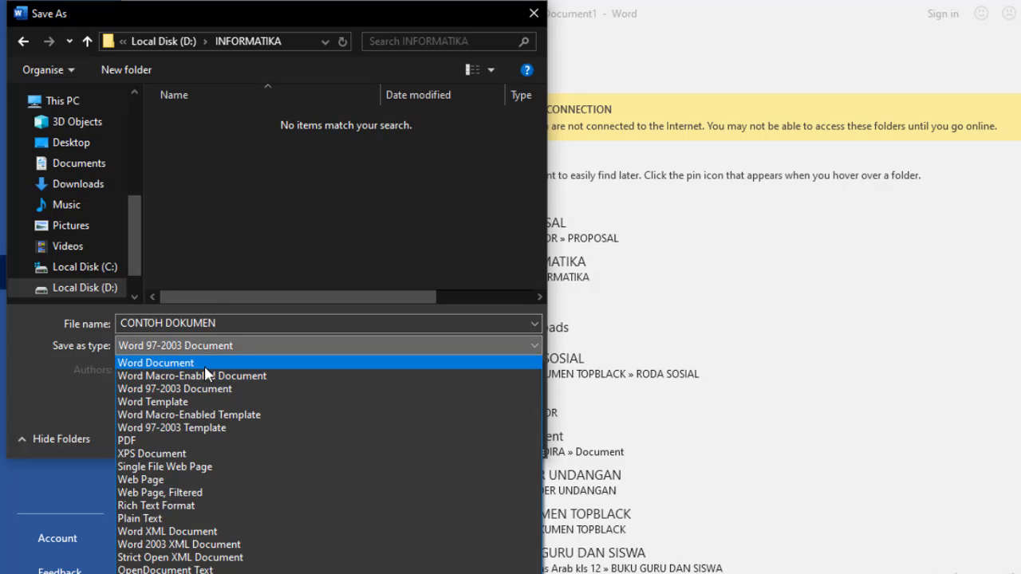
pyautogui.click(205, 366)
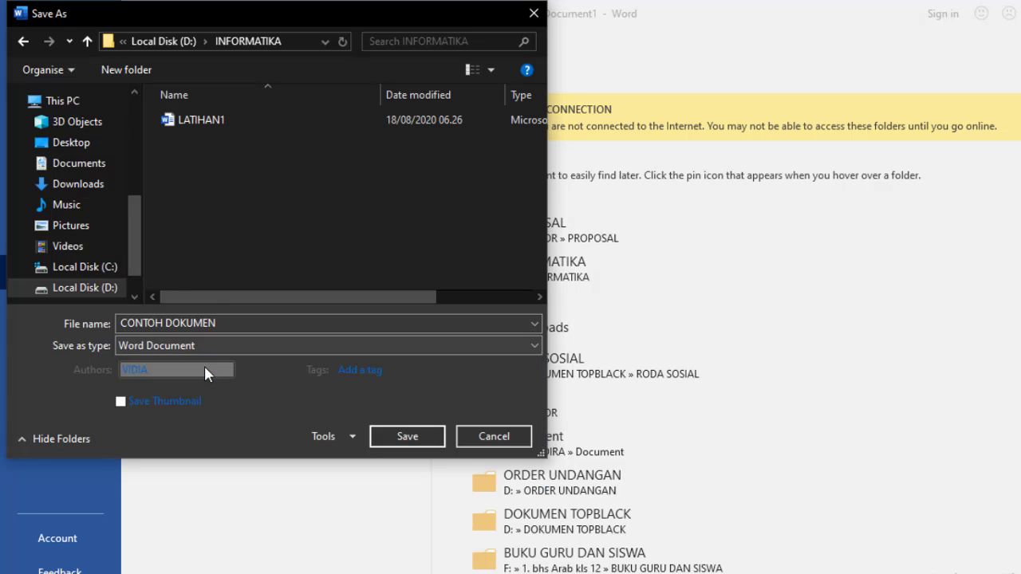
# - Review the available file types once more and save CONTOH DOKUMEN in the INFORMATIKA folder as a Word Document
pyautogui.click(249, 346)
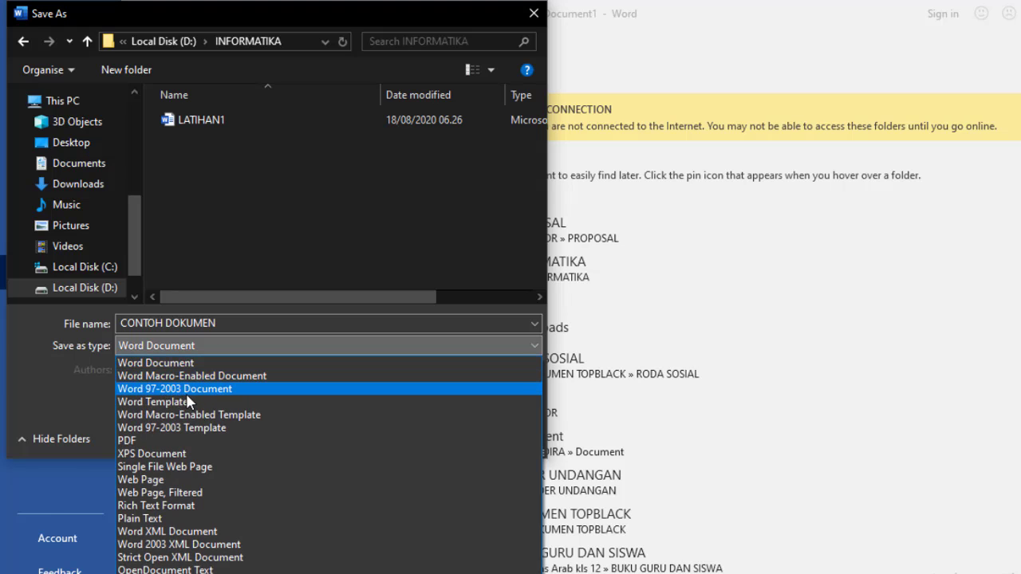
pyautogui.click(233, 325)
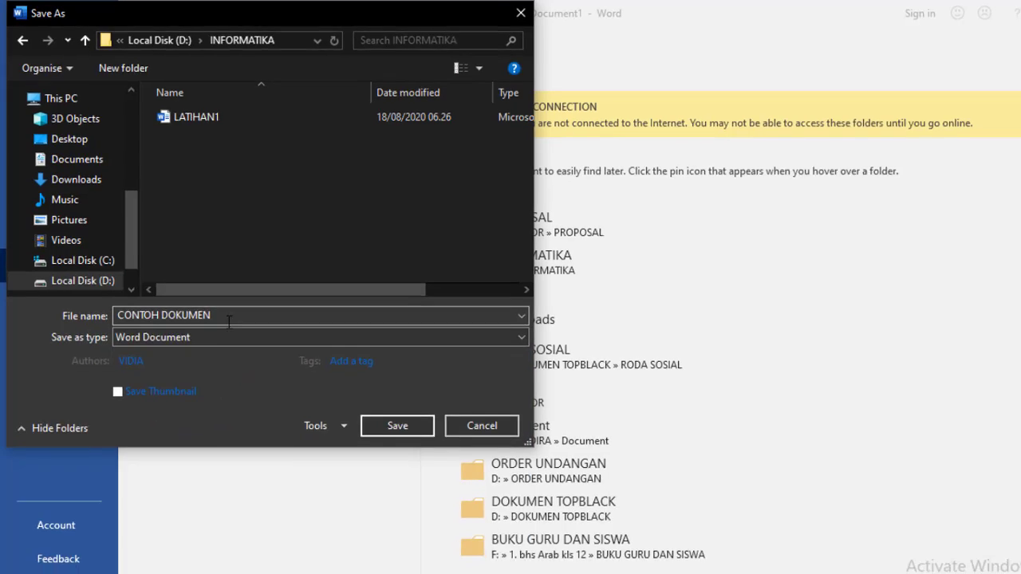
pyautogui.click(345, 380)
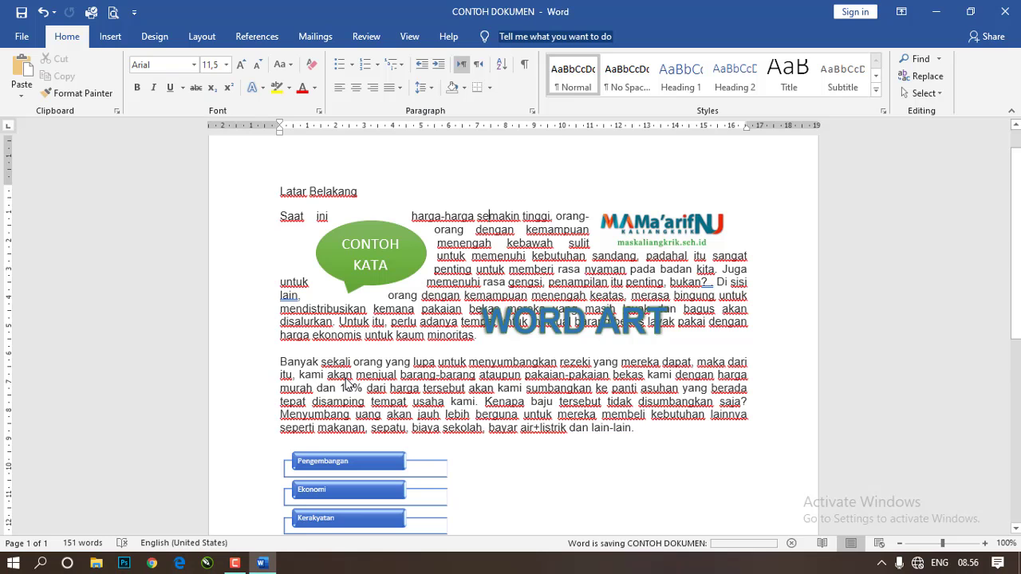